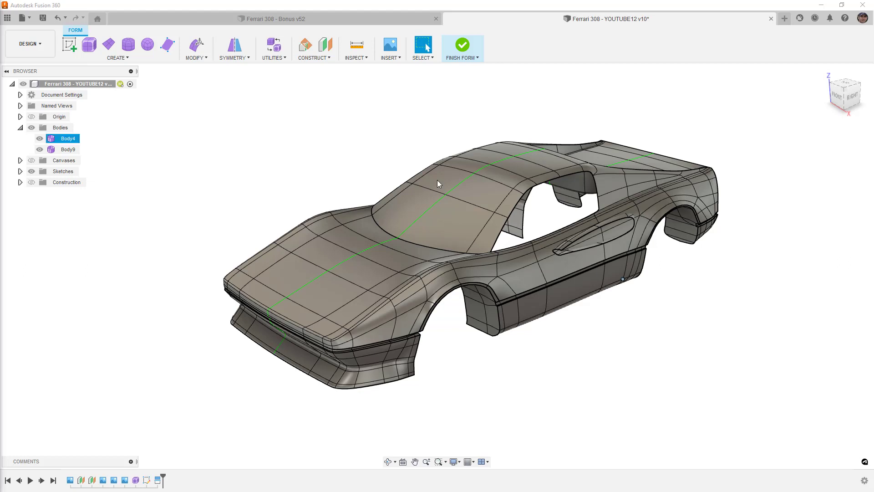
# Review the finished Ferrari 308 Bonus model from low side, frontal and side-on angles.
pyautogui.click(320, 21)
pyautogui.keyDown('shift'); pyautogui.moveTo(388, 197); pyautogui.dragTo(393, 212, button='middle'); pyautogui.keyUp('shift')
pyautogui.scroll(5, 425, 279)
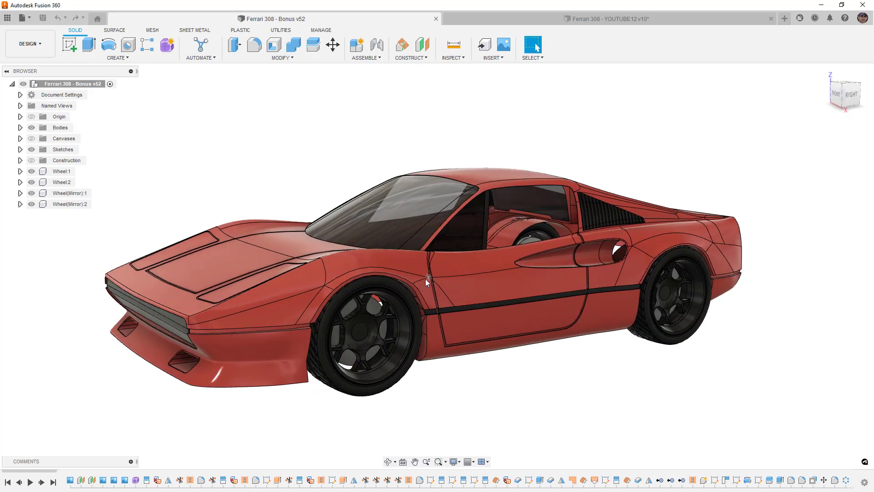
pyautogui.keyDown('shift'); pyautogui.moveTo(444, 272); pyautogui.dragTo(501, 265, button='middle'); pyautogui.keyUp('shift')
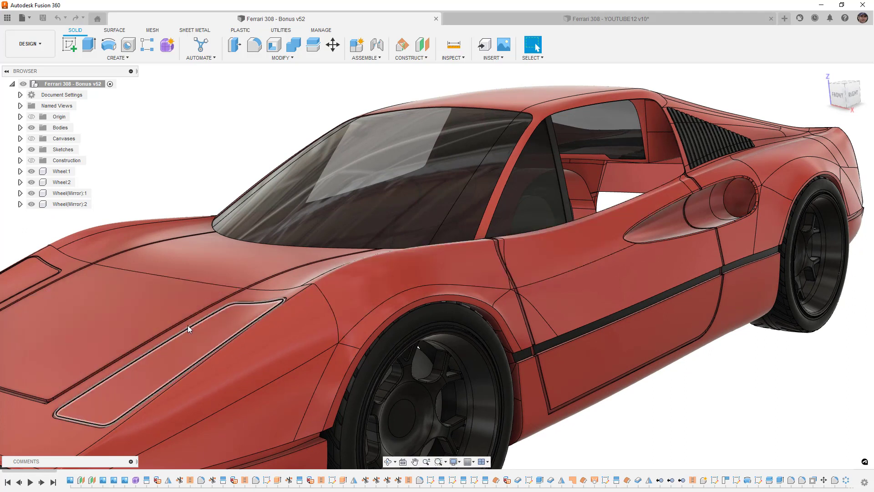
pyautogui.scroll(-5, 187, 324)
pyautogui.keyDown('shift'); pyautogui.moveTo(187, 324); pyautogui.dragTo(391, 381, button='middle'); pyautogui.keyUp('shift')
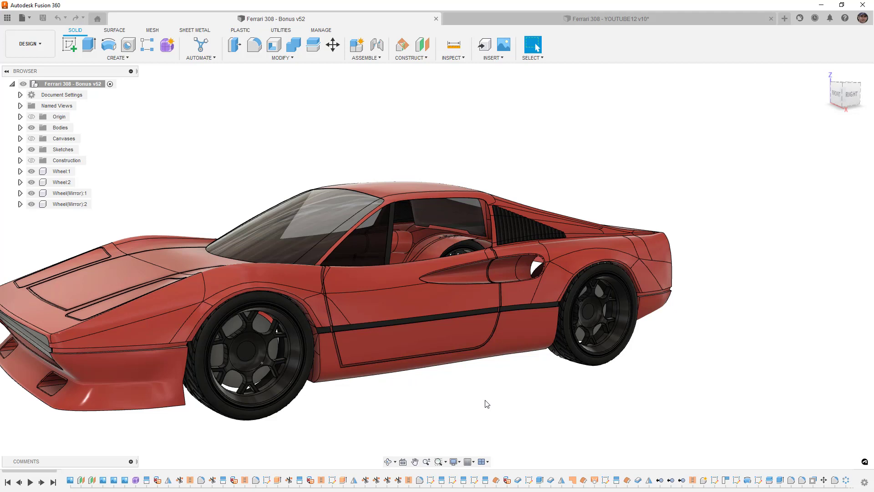
pyautogui.moveTo(487, 403); pyautogui.dragTo(539, 375, button='middle')
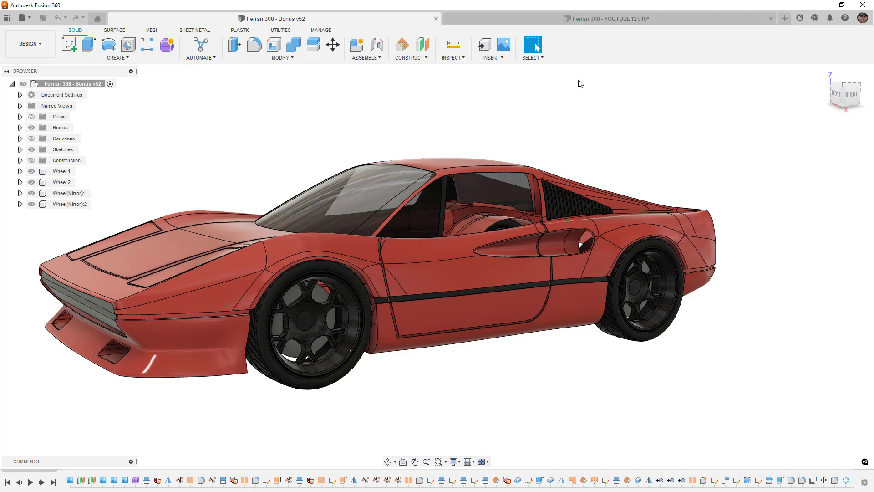
# Back in the YOUTUBE12 form document, hide Body4 and inspect the isolated vent Body9.
pyautogui.click(607, 18)
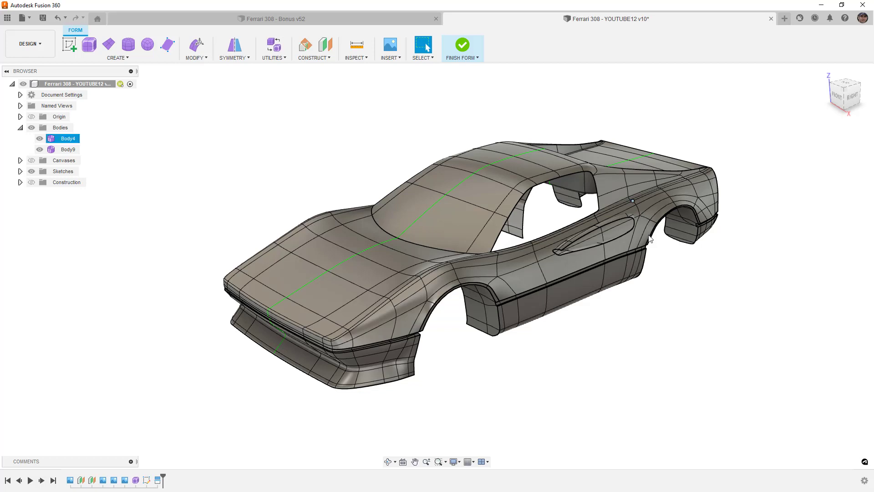
pyautogui.keyDown('shift'); pyautogui.moveTo(659, 304); pyautogui.dragTo(648, 299, button='middle'); pyautogui.keyUp('shift')
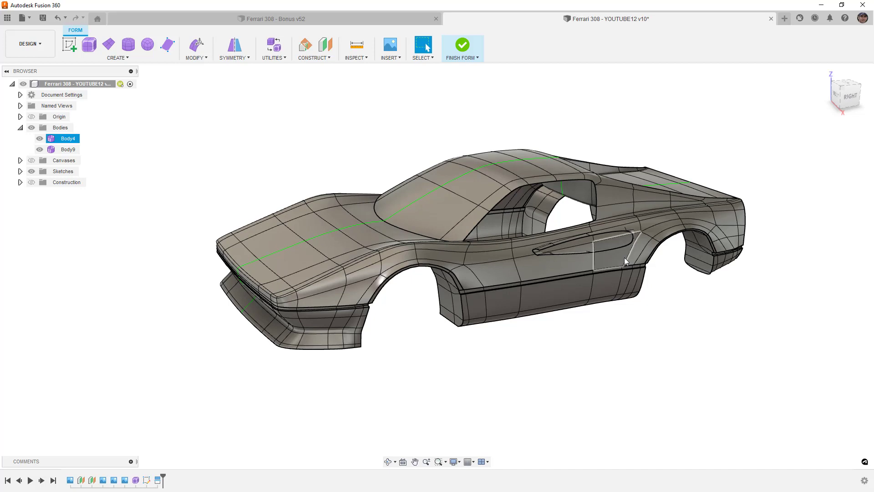
pyautogui.scroll(1, 614, 249)
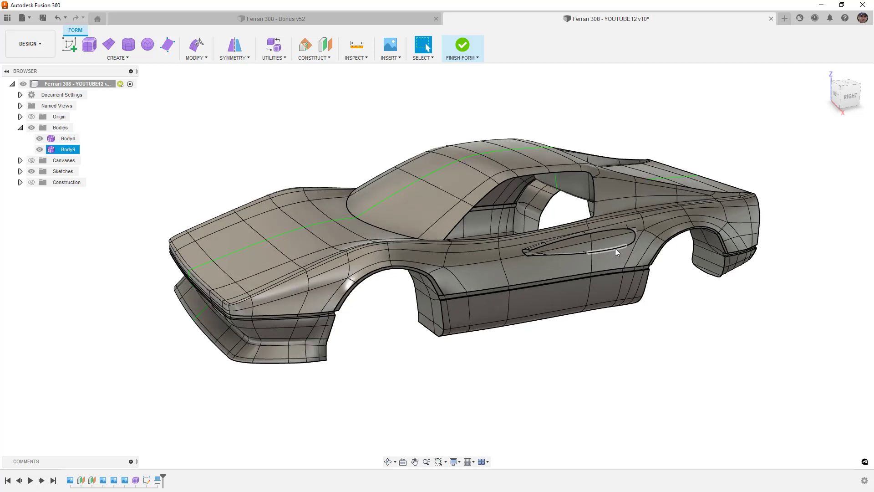
pyautogui.click(70, 140)
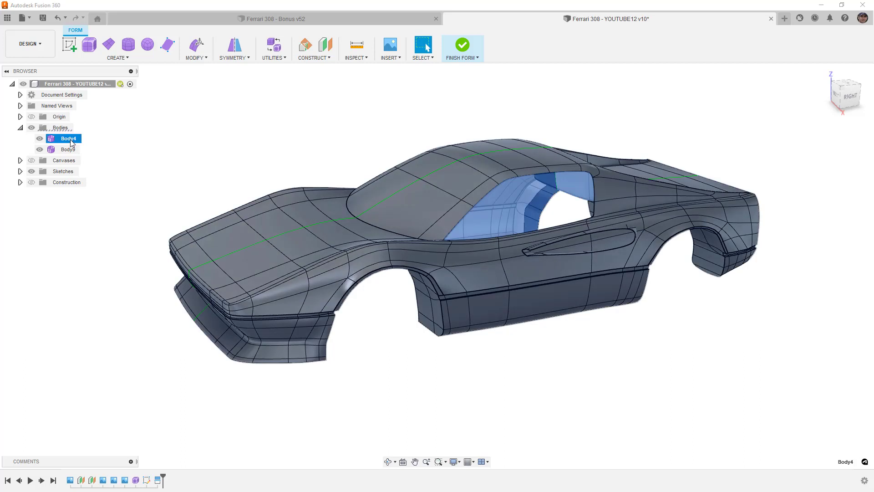
pyautogui.click(40, 138)
pyautogui.keyDown('shift'); pyautogui.moveTo(391, 213); pyautogui.dragTo(412, 207, button='middle'); pyautogui.keyUp('shift')
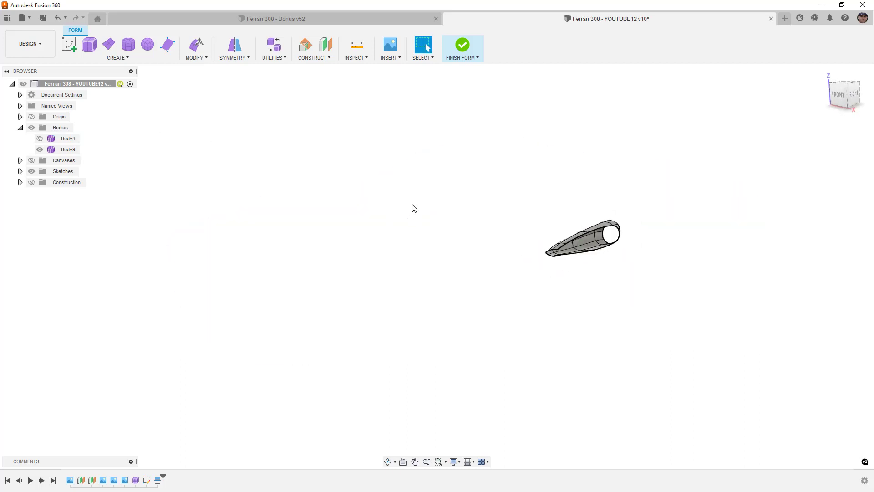
pyautogui.click(832, 101)
pyautogui.click(588, 234)
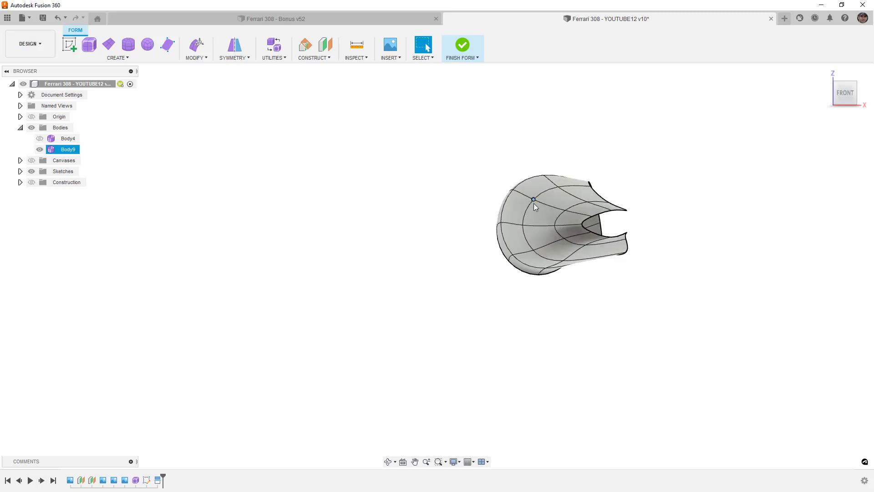
pyautogui.keyDown('shift'); pyautogui.moveTo(586, 200); pyautogui.dragTo(637, 205, button='middle'); pyautogui.keyUp('shift')
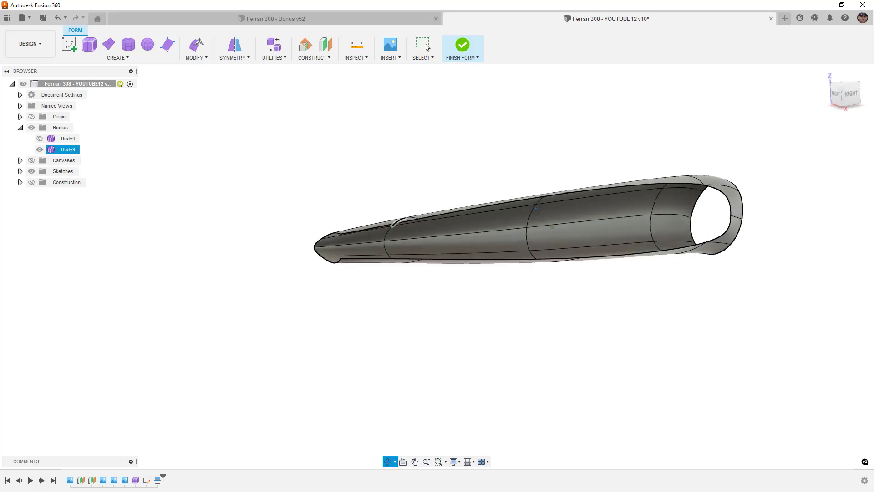
pyautogui.press('Escape')
# Show Body4 again, select it with vent Body9, and view the door from the right side.
pyautogui.click(39, 138)
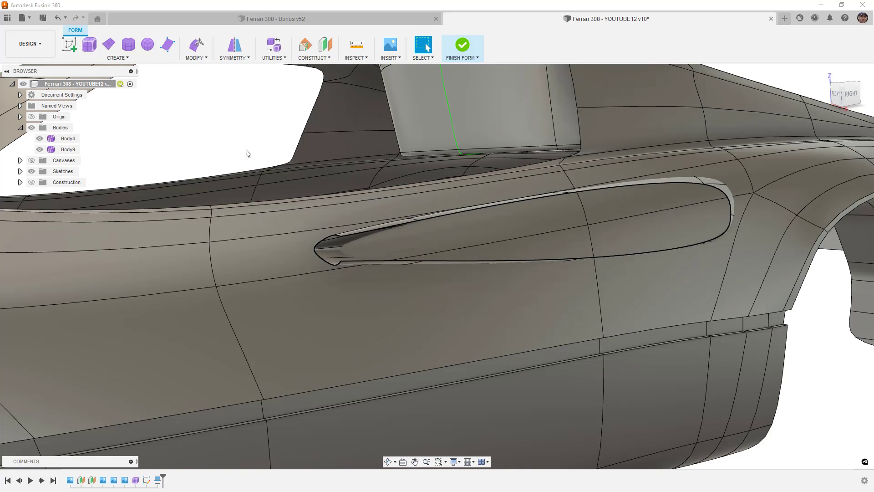
pyautogui.click(402, 188)
pyautogui.scroll(3, 355, 249)
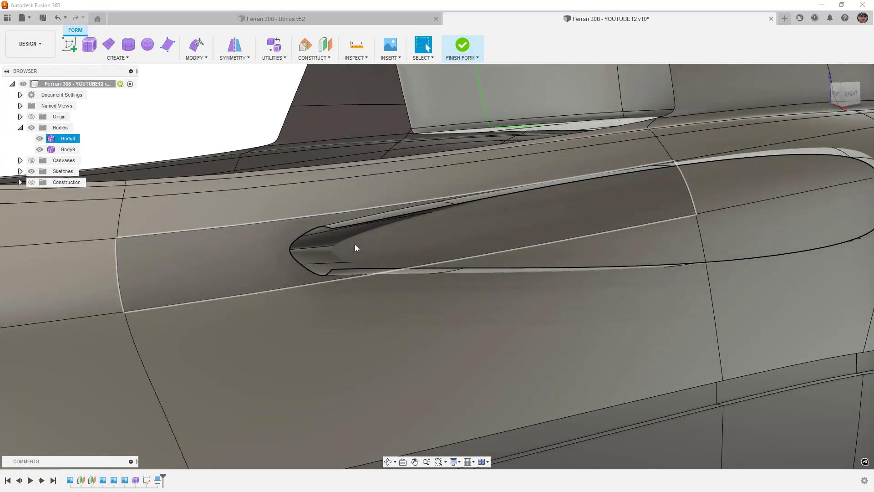
pyautogui.click(75, 150)
pyautogui.keyDown('ctrl'); pyautogui.click(68, 139); pyautogui.keyUp('ctrl')
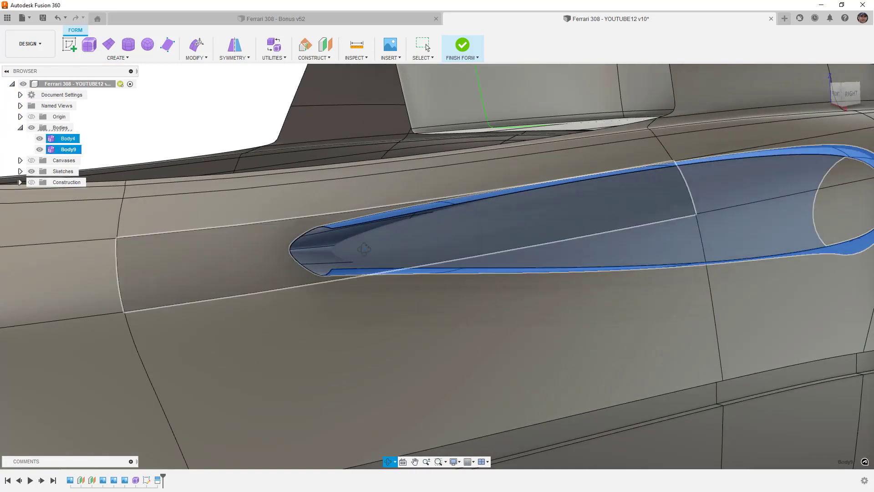
pyautogui.keyDown('shift'); pyautogui.moveTo(318, 254); pyautogui.dragTo(398, 246, button='middle'); pyautogui.keyUp('shift')
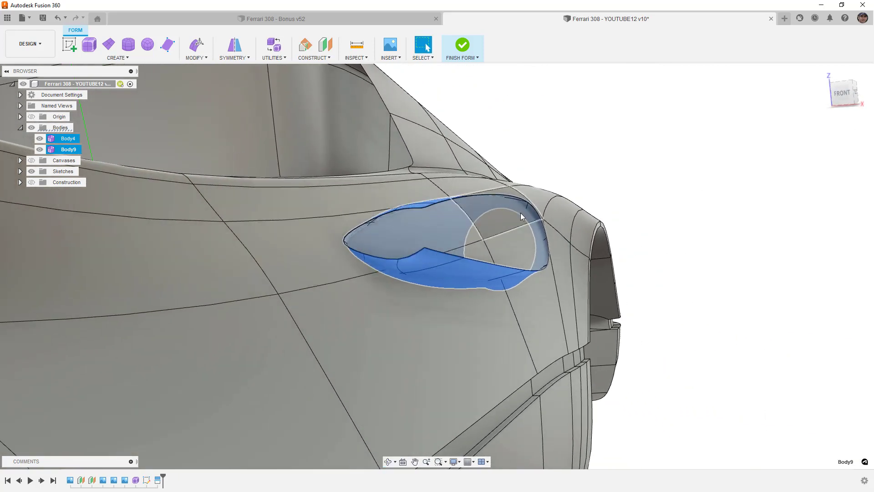
pyautogui.keyDown('shift'); pyautogui.moveTo(523, 220); pyautogui.dragTo(479, 241, button='middle'); pyautogui.keyUp('shift')
pyautogui.scroll(-5, 479, 241)
pyautogui.click(854, 98)
pyautogui.scroll(-5, 526, 333)
pyautogui.moveTo(554, 348); pyautogui.dragTo(661, 371, button='middle')
# Select the four door faces around the vent, then clear the selection.
pyautogui.click(459, 320)
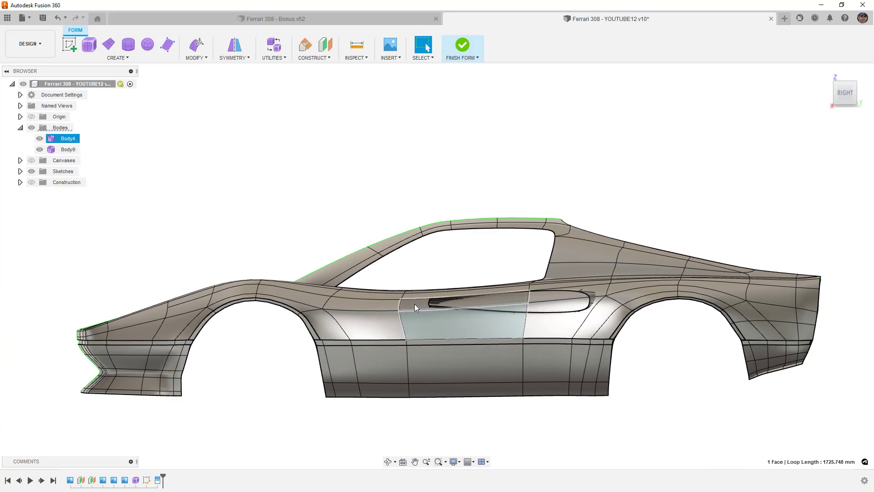
pyautogui.keyDown('shift'); pyautogui.click(456, 303); pyautogui.keyUp('shift')
pyautogui.keyDown('shift'); pyautogui.click(544, 321); pyautogui.keyUp('shift')
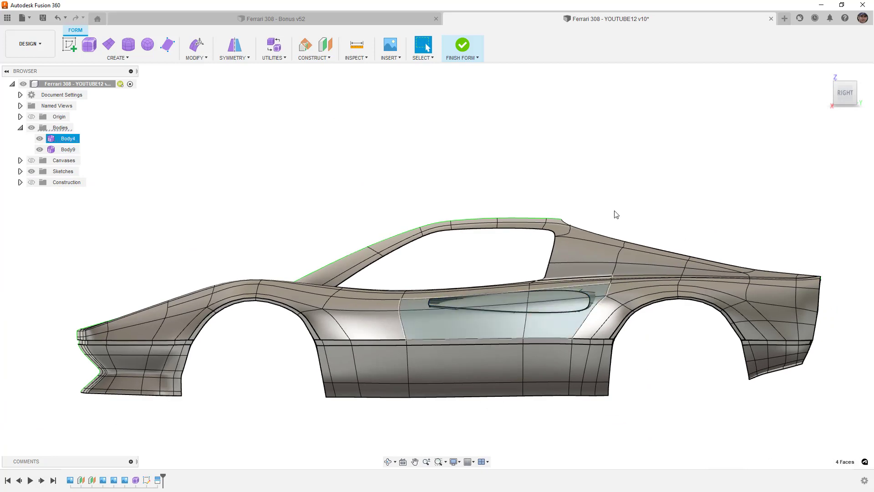
pyautogui.keyDown('shift'); pyautogui.click(544, 297); pyautogui.keyUp('shift')
pyautogui.scroll(1, 592, 296)
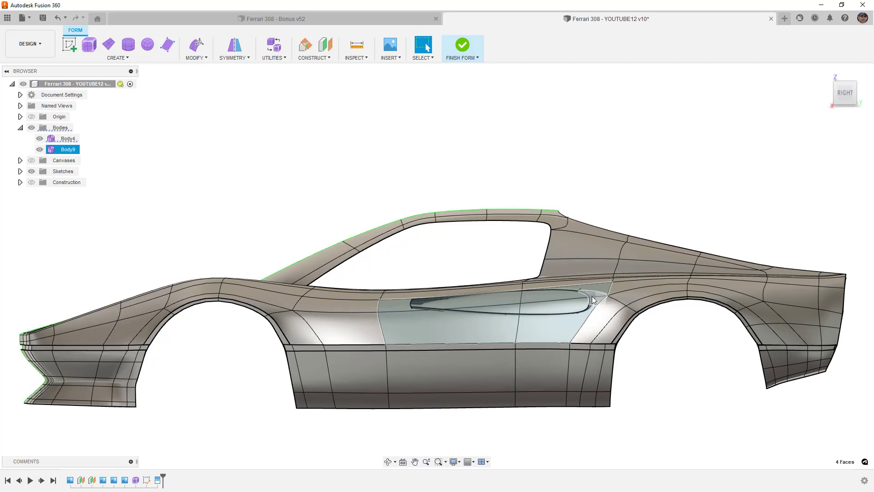
pyautogui.click(660, 358)
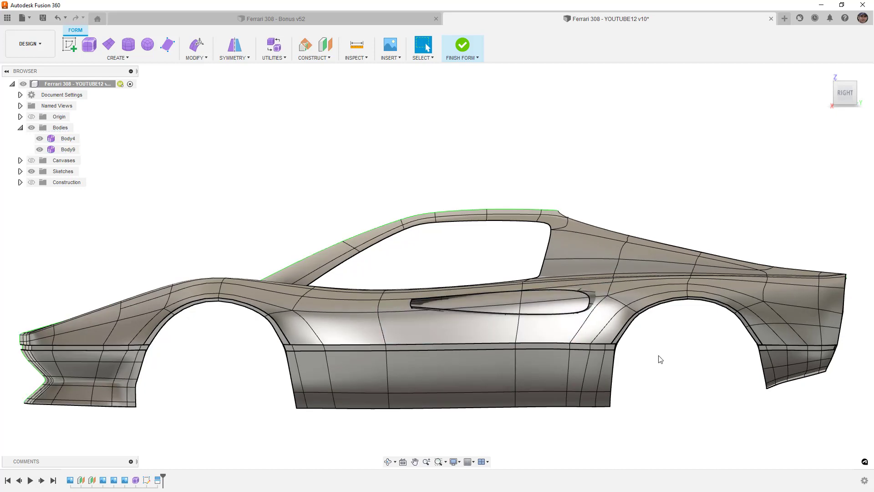
# Check a door face's loop in box display, then return the body to smooth display.
pyautogui.keyDown('shift'); pyautogui.moveTo(562, 357); pyautogui.dragTo(591, 365, button='middle'); pyautogui.keyUp('shift')
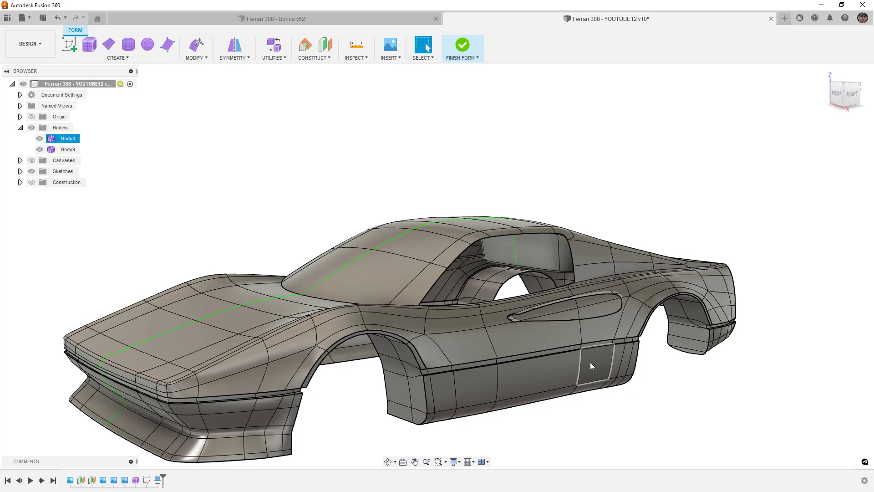
pyautogui.click(560, 335)
pyautogui.hotkey('ctrl', '1')
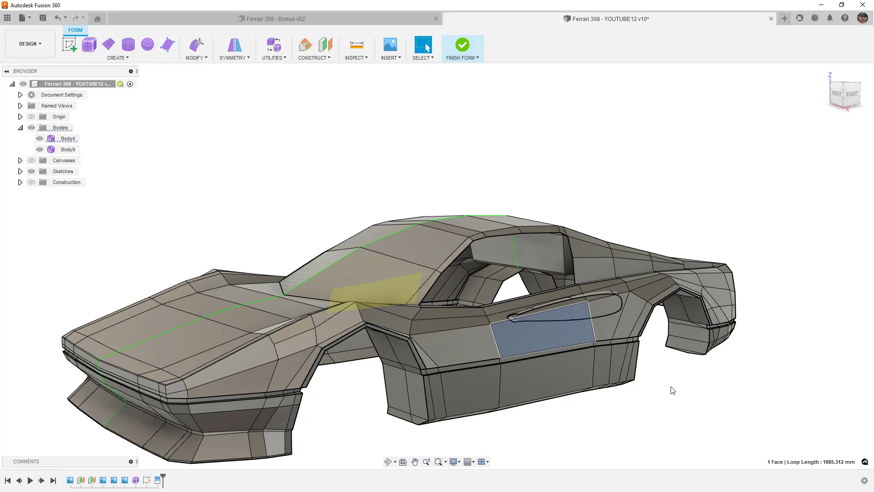
pyautogui.hotkey('ctrl', '3')
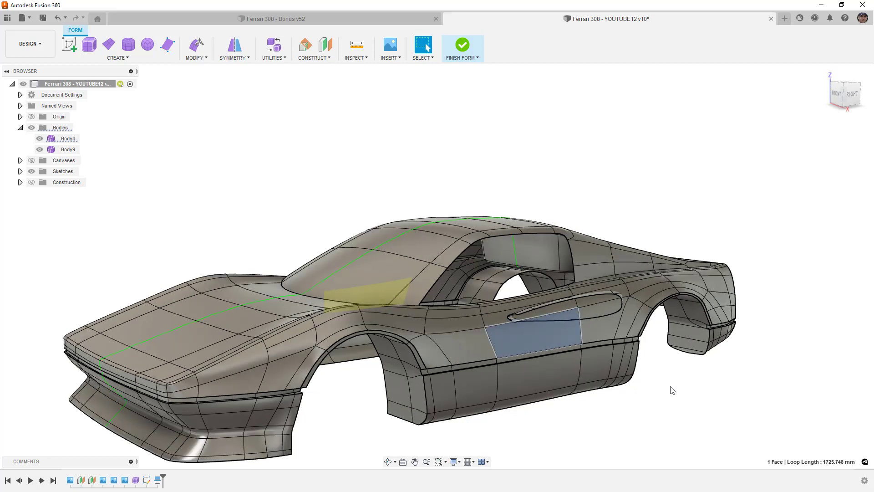
pyautogui.click(672, 390)
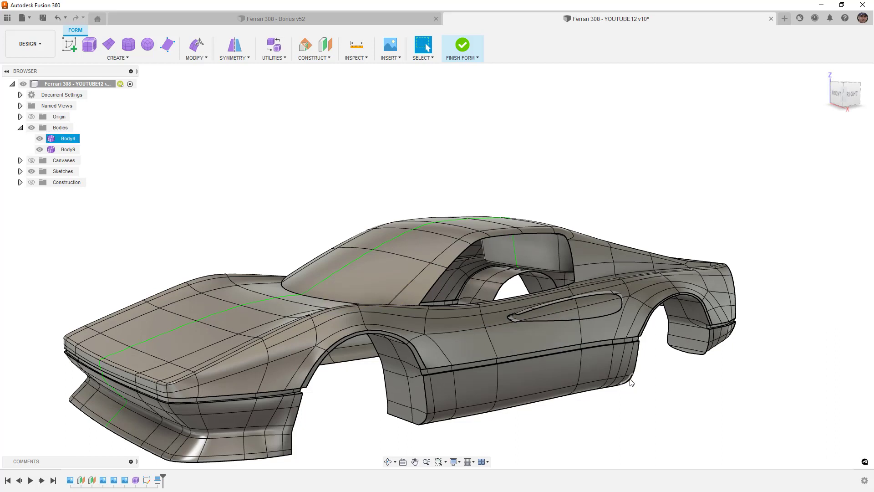
pyautogui.keyDown('shift'); pyautogui.moveTo(630, 381); pyautogui.dragTo(630, 381, button='middle'); pyautogui.keyUp('shift')
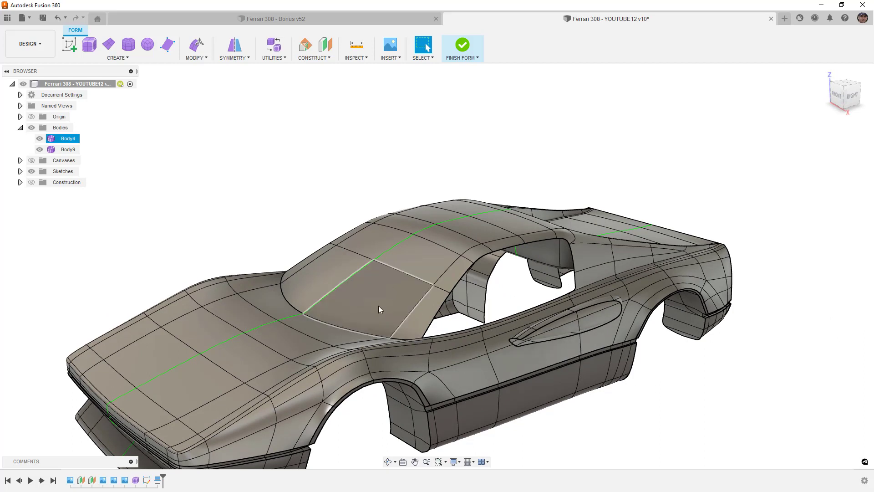
pyautogui.moveTo(532, 301); pyautogui.dragTo(533, 264, button='middle')
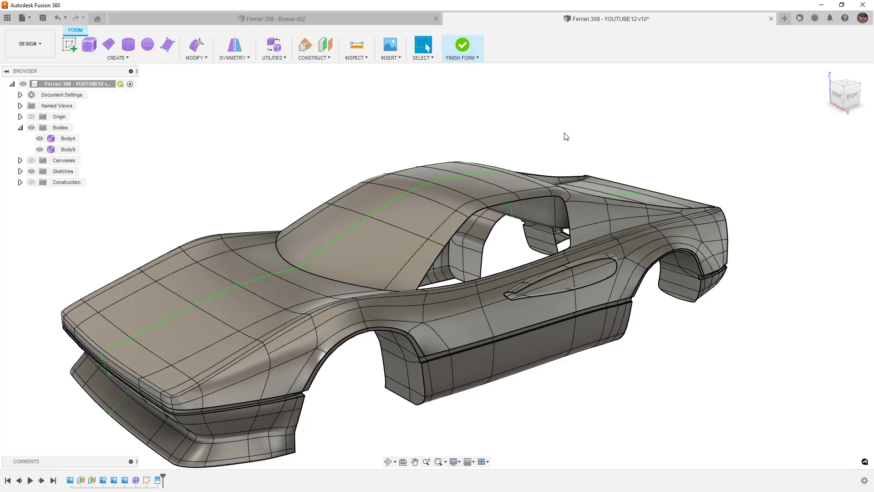
pyautogui.moveTo(578, 135); pyautogui.dragTo(589, 136, button='middle')
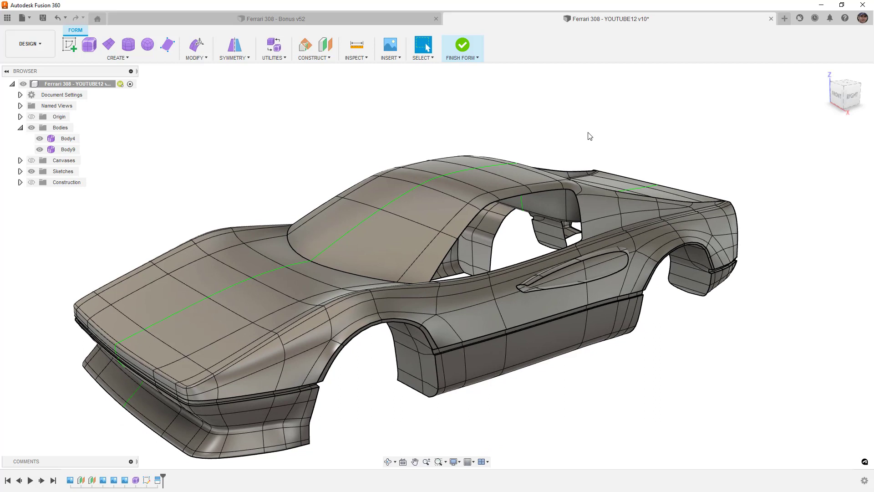
# Finish the form edit and show the main car body beside door-vent Body2 under Surface tools.
pyautogui.click(462, 46)
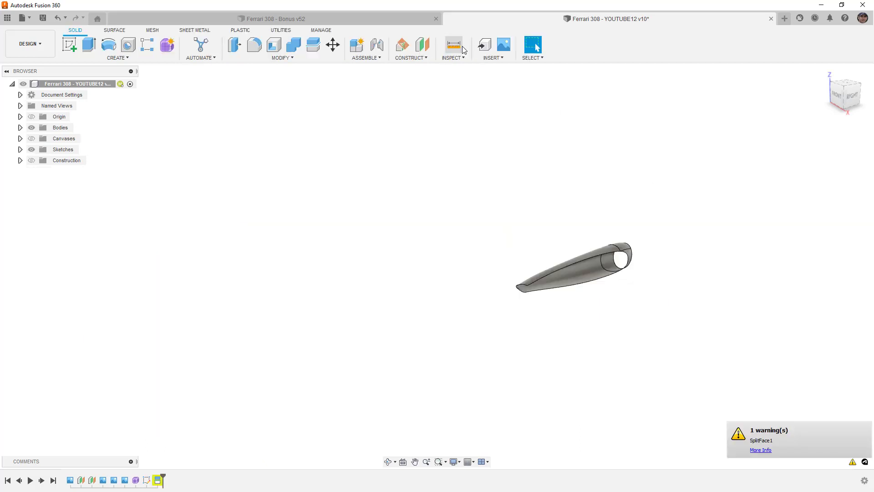
pyautogui.click(20, 128)
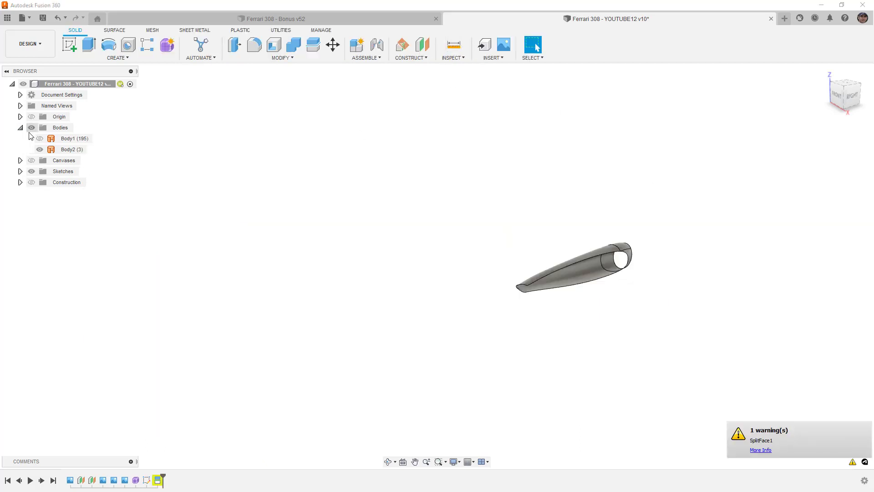
pyautogui.click(39, 138)
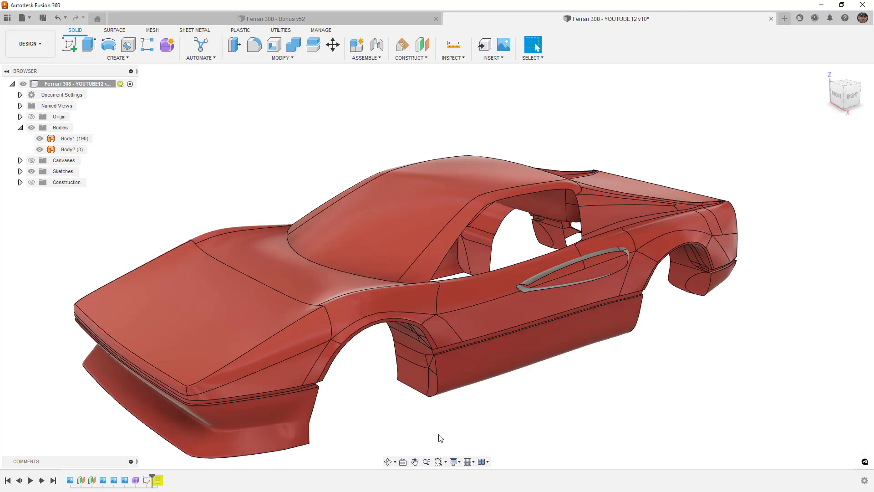
pyautogui.scroll(3, 605, 254)
pyautogui.moveTo(631, 338)
pyautogui.keyDown('shift'); pyautogui.mouseDown(button='middle')
pyautogui.moveTo(578, 296)
pyautogui.moveTo(631, 332)
pyautogui.mouseUp(button='middle'); pyautogui.keyUp('shift')
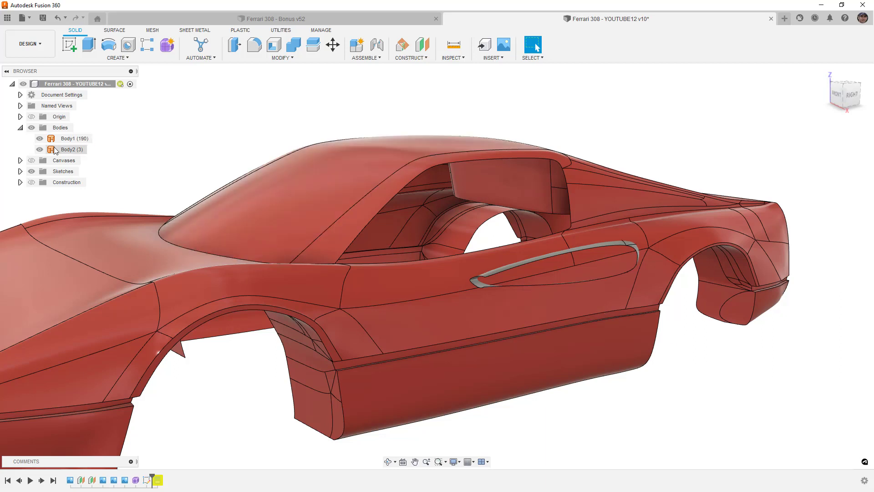
pyautogui.click(70, 150)
pyautogui.click(204, 122)
pyautogui.click(116, 30)
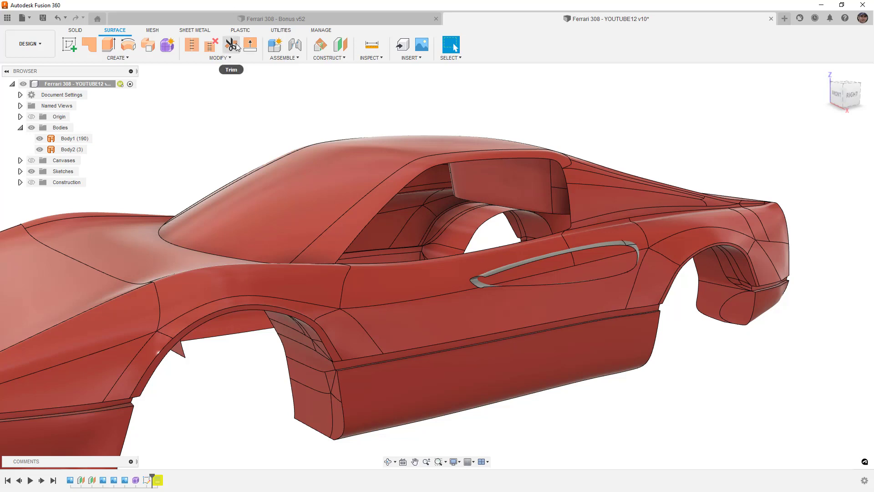
# Trim away the grey vent surface using Body1 as the trim tool.
pyautogui.click(230, 57)
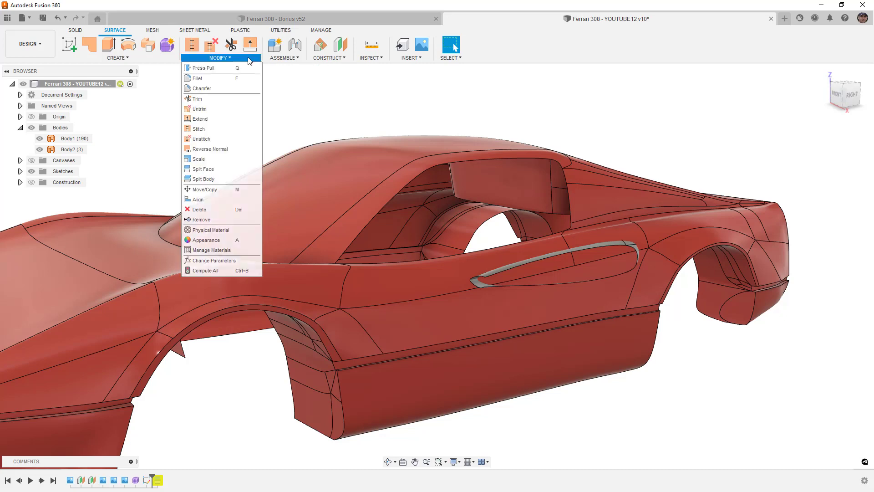
pyautogui.click(222, 99)
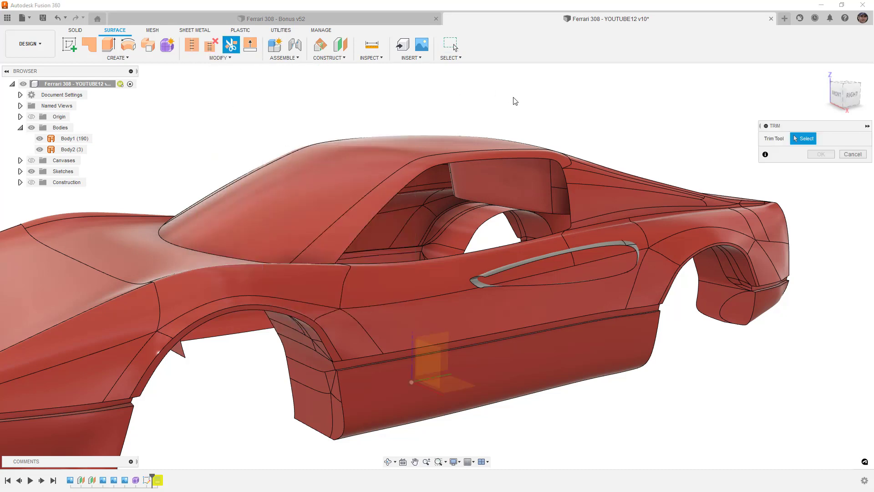
pyautogui.keyDown('shift'); pyautogui.moveTo(527, 98); pyautogui.dragTo(534, 107, button='middle'); pyautogui.keyUp('shift')
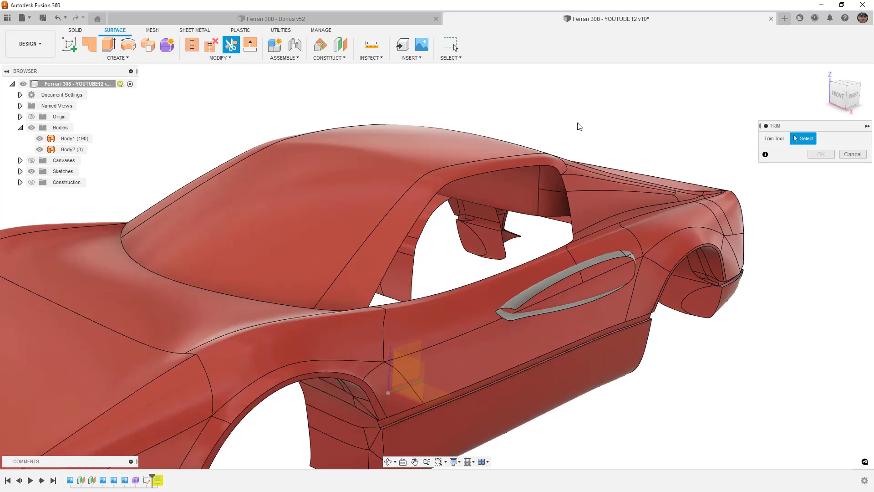
pyautogui.keyDown('shift'); pyautogui.moveTo(579, 136); pyautogui.dragTo(554, 239, button='middle'); pyautogui.keyUp('shift')
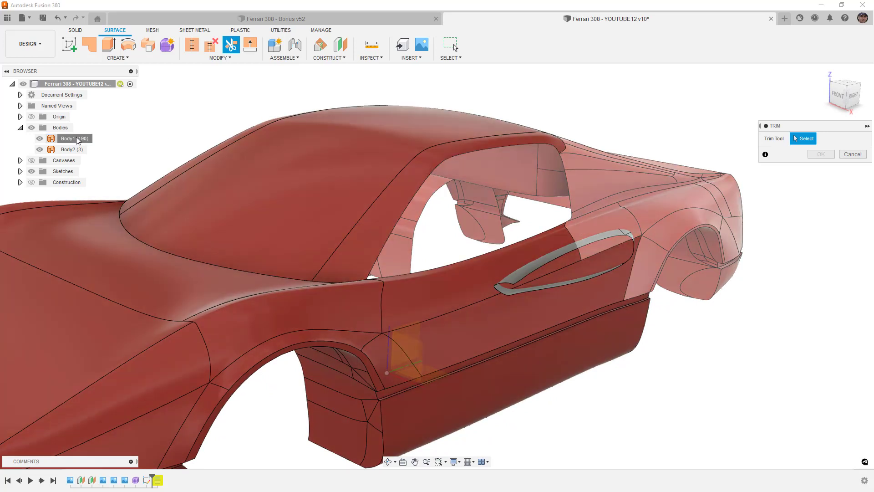
pyautogui.click(77, 139)
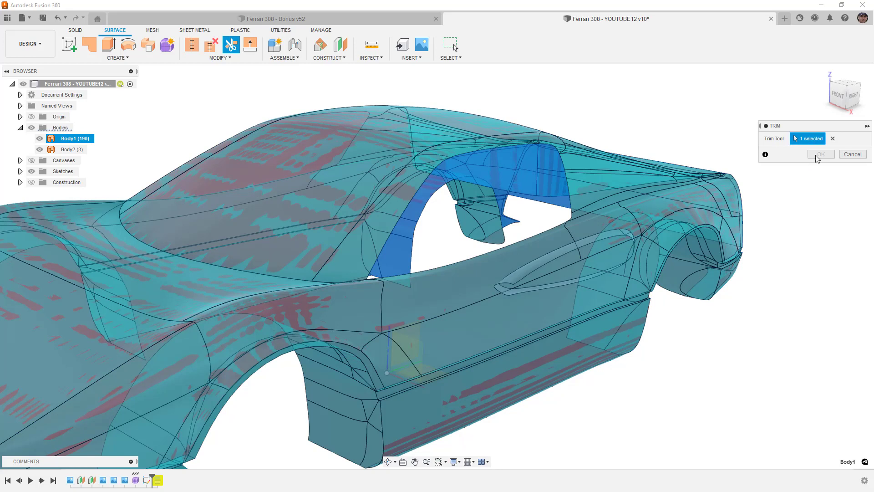
pyautogui.keyDown('shift'); pyautogui.moveTo(661, 244); pyautogui.dragTo(688, 269, button='middle'); pyautogui.keyUp('shift')
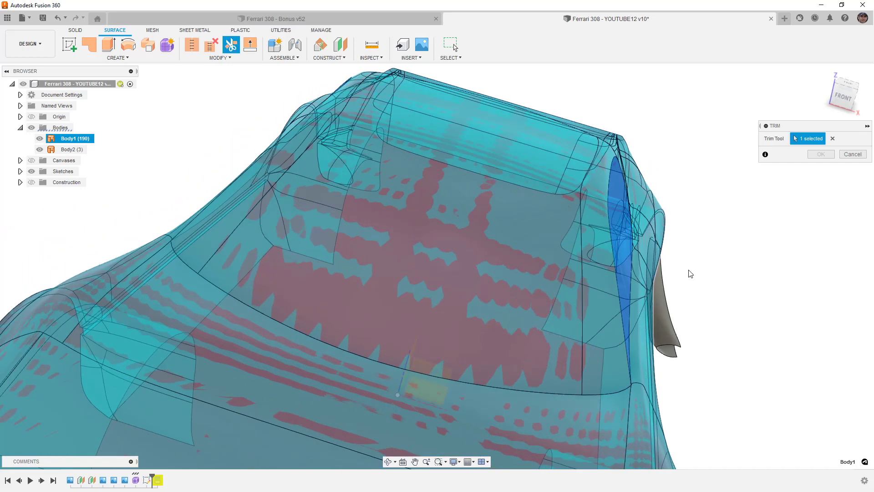
pyautogui.click(670, 335)
pyautogui.keyDown('shift'); pyautogui.moveTo(700, 316); pyautogui.dragTo(615, 274, button='middle'); pyautogui.keyUp('shift')
pyautogui.click(820, 155)
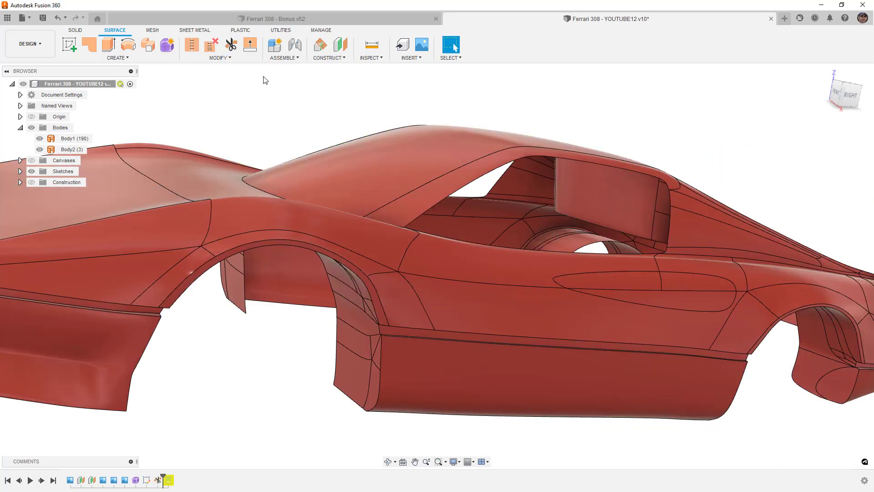
pyautogui.click(231, 44)
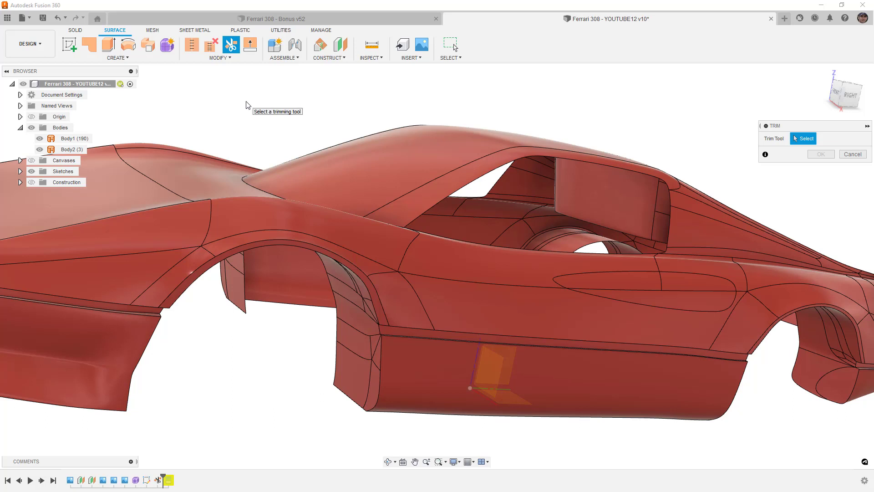
pyautogui.click(72, 149)
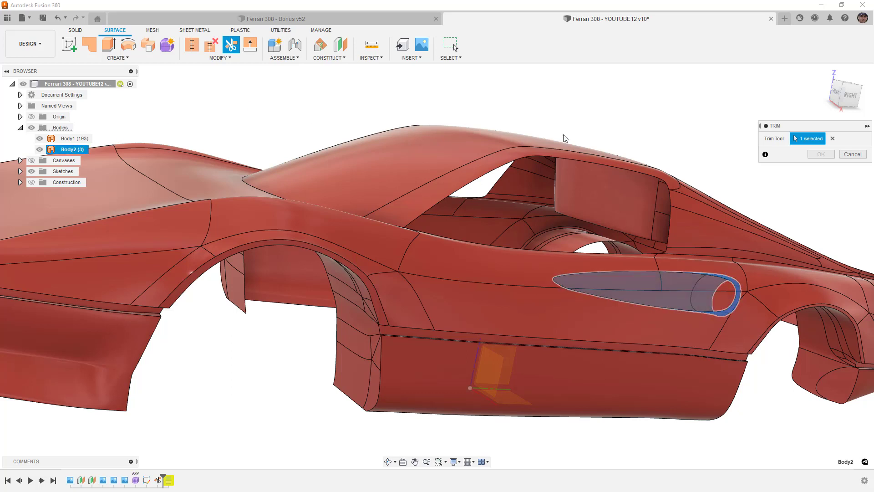
pyautogui.keyDown('shift'); pyautogui.moveTo(726, 195); pyautogui.dragTo(706, 304, button='middle'); pyautogui.keyUp('shift')
pyautogui.click(696, 285)
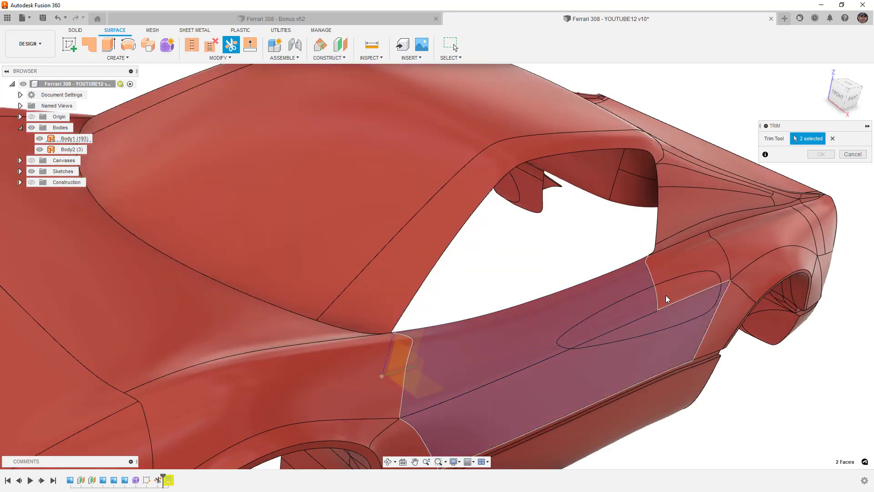
pyautogui.click(833, 138)
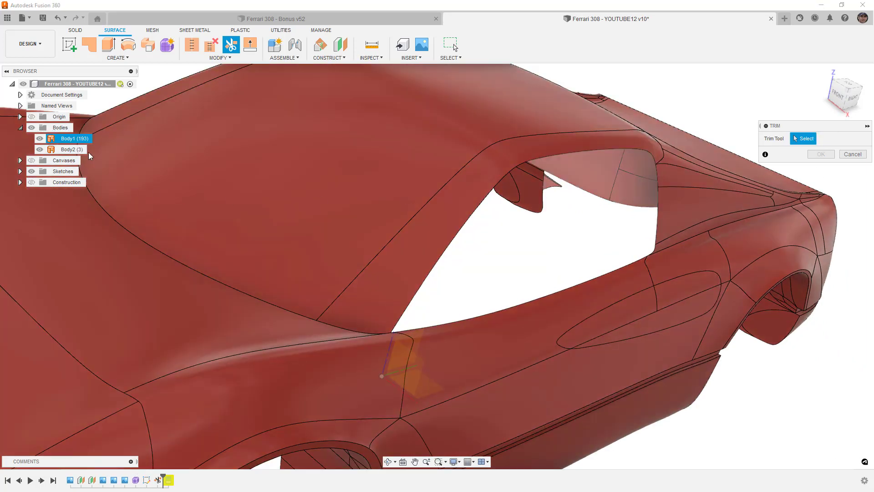
pyautogui.click(73, 150)
pyautogui.keyDown('shift'); pyautogui.moveTo(318, 228); pyautogui.dragTo(665, 341, button='middle'); pyautogui.keyUp('shift')
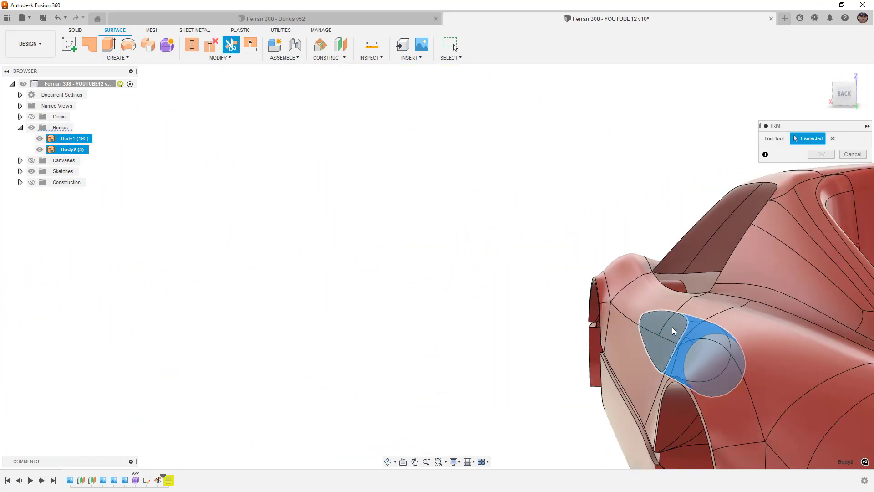
pyautogui.click(677, 326)
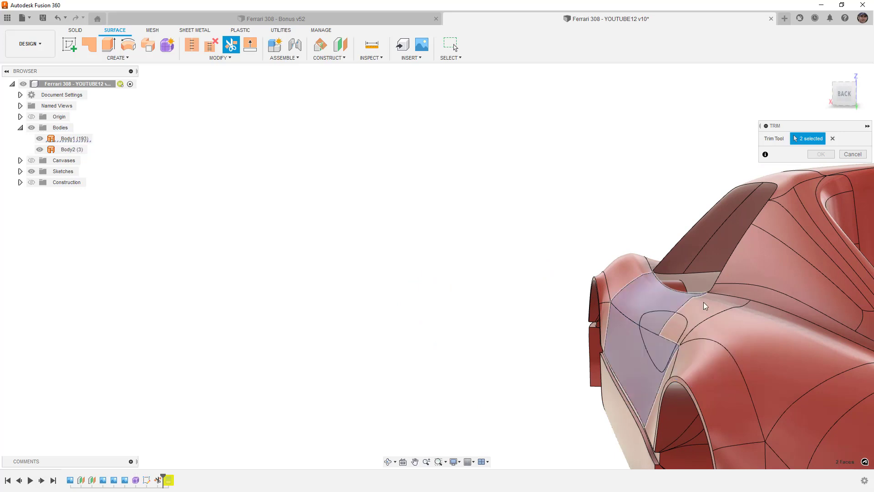
pyautogui.click(832, 138)
pyautogui.click(72, 149)
pyautogui.keyDown('shift'); pyautogui.moveTo(455, 288); pyautogui.dragTo(405, 222, button='middle'); pyautogui.keyUp('shift')
pyautogui.click(242, 210)
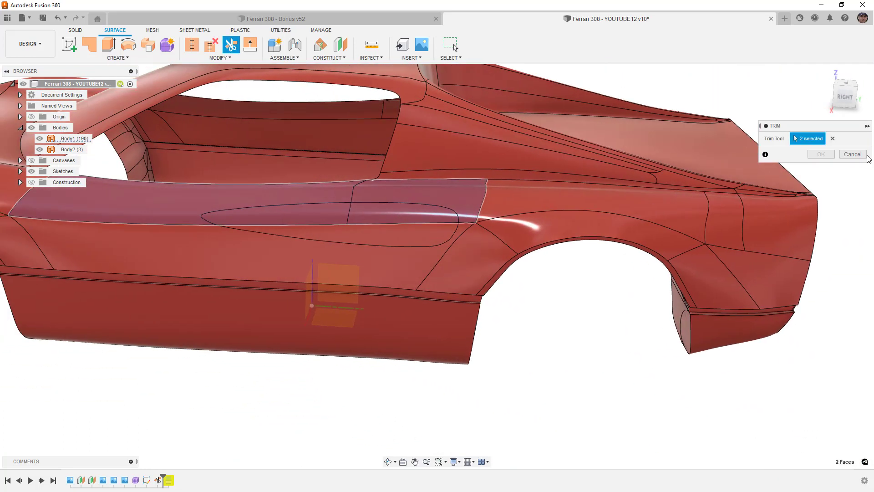
pyautogui.click(852, 154)
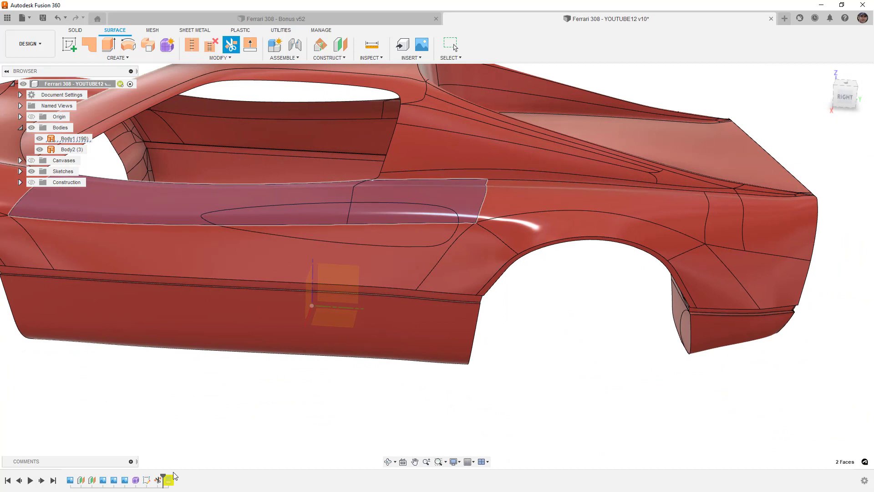
# Delete the SurfaceTrim1 feature from the timeline.
pyautogui.press('Escape')
pyautogui.click(160, 482)
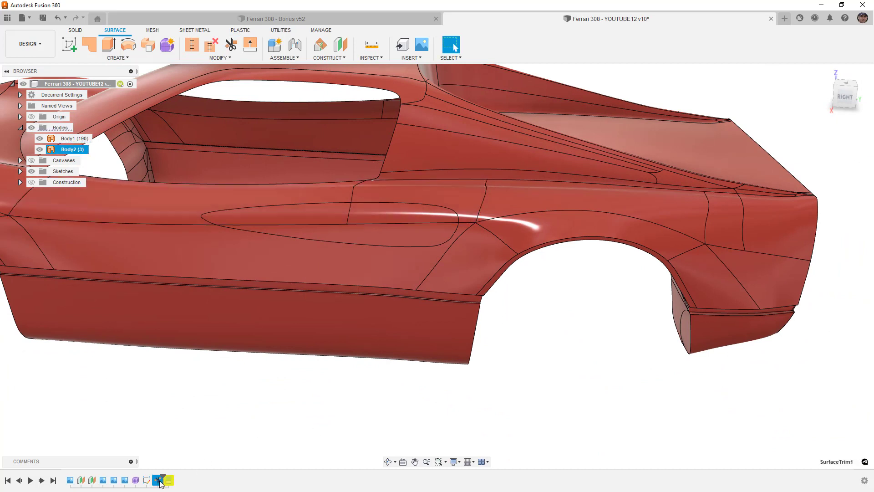
pyautogui.press('Delete')
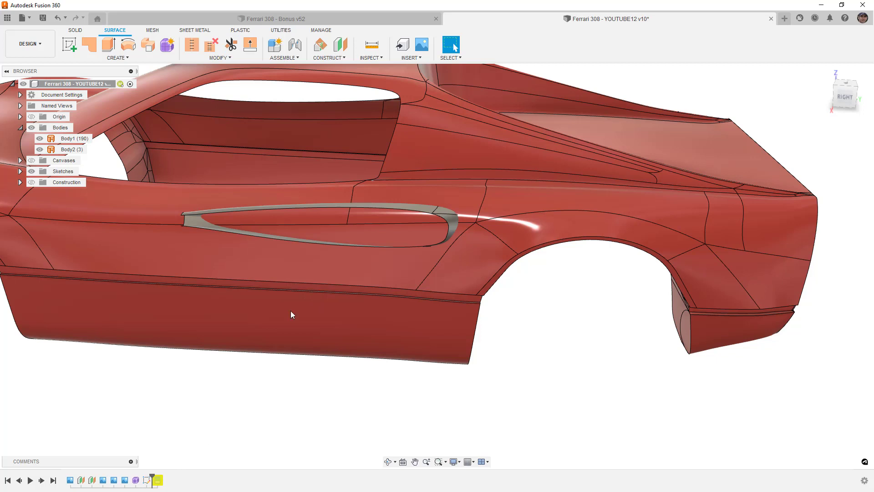
# Try a new trim of the door face with Body2 as the tool, then cancel it.
pyautogui.click(232, 48)
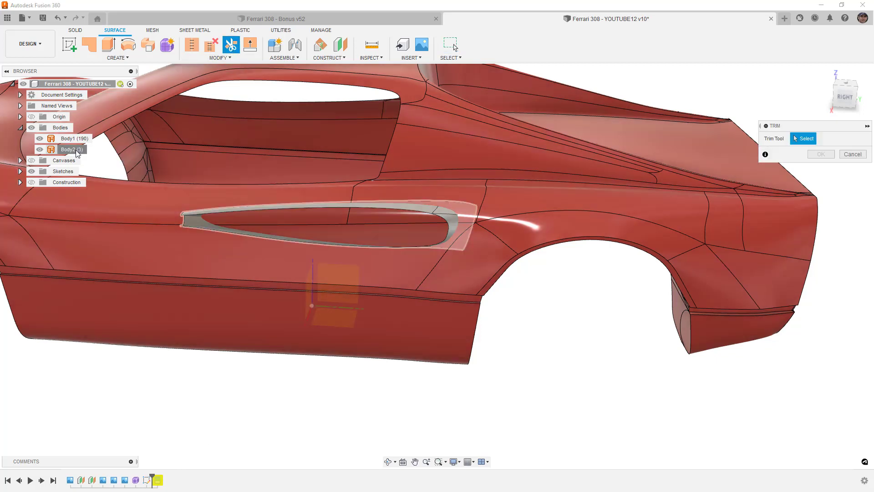
pyautogui.click(78, 151)
pyautogui.keyDown('shift'); pyautogui.moveTo(237, 214); pyautogui.dragTo(344, 204, button='middle'); pyautogui.keyUp('shift')
pyautogui.click(343, 211)
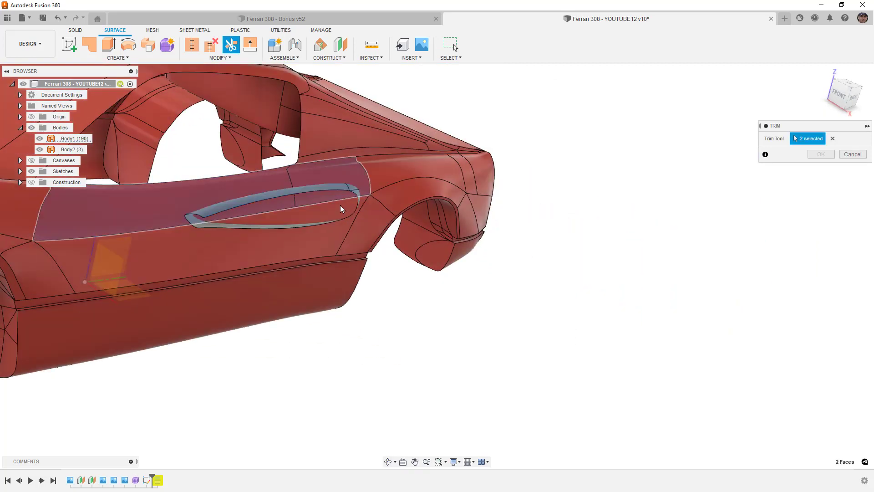
pyautogui.click(851, 155)
pyautogui.scroll(-2, 348, 209)
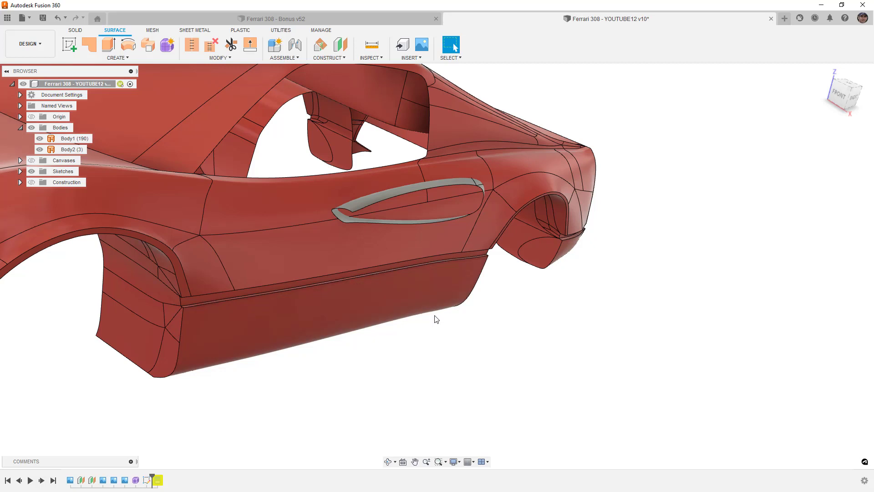
pyautogui.click(239, 58)
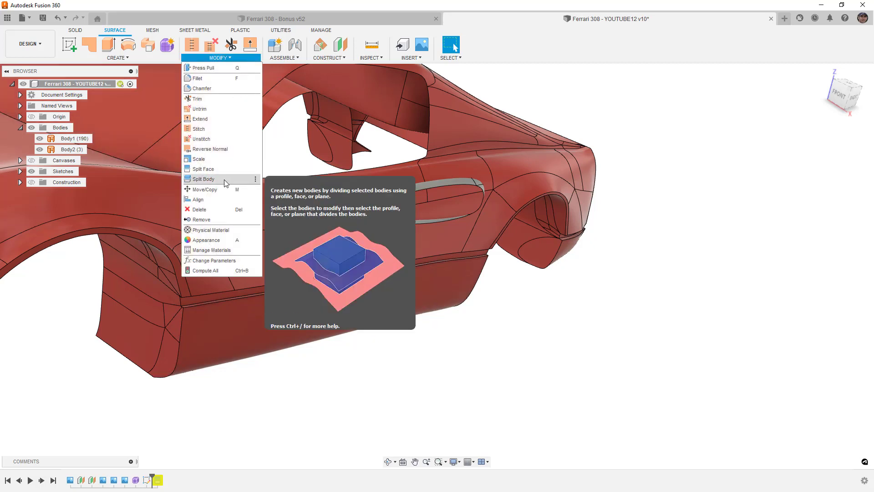
# Split car body Body1 using the handle scoop Body2 as the splitting tool.
pyautogui.click(223, 179)
pyautogui.keyDown('shift'); pyautogui.moveTo(263, 193); pyautogui.dragTo(265, 201, button='middle'); pyautogui.keyUp('shift')
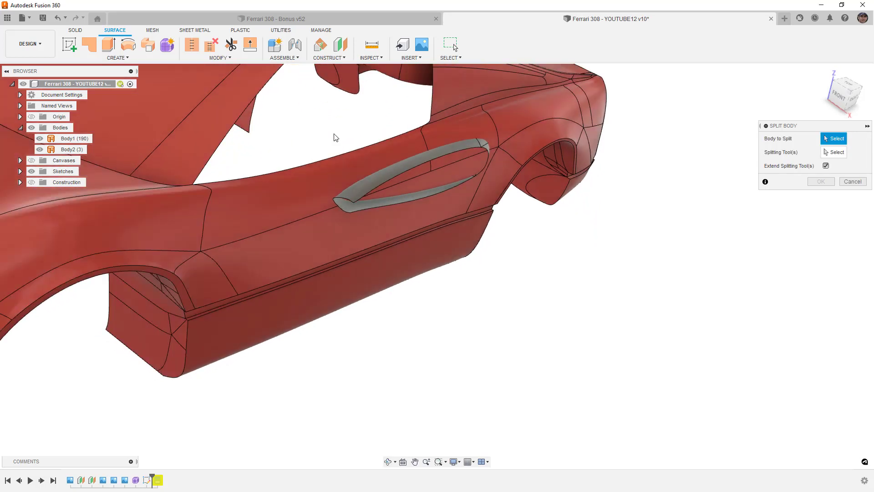
pyautogui.click(75, 138)
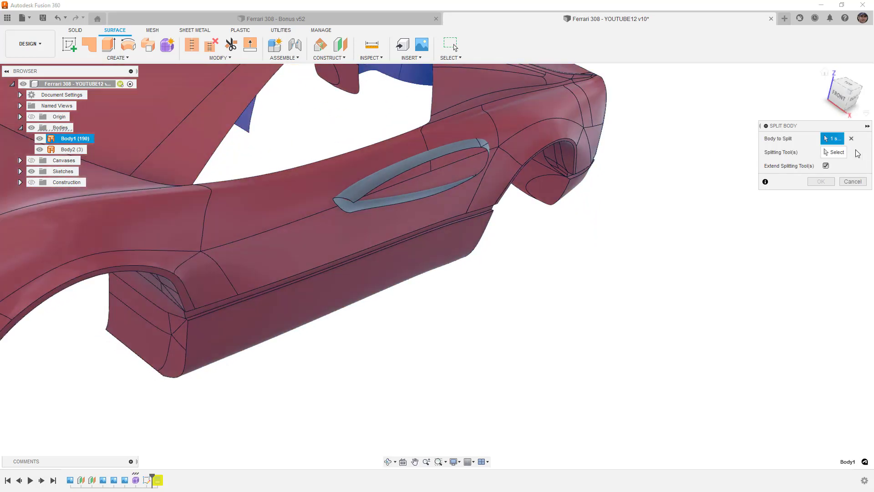
pyautogui.click(824, 152)
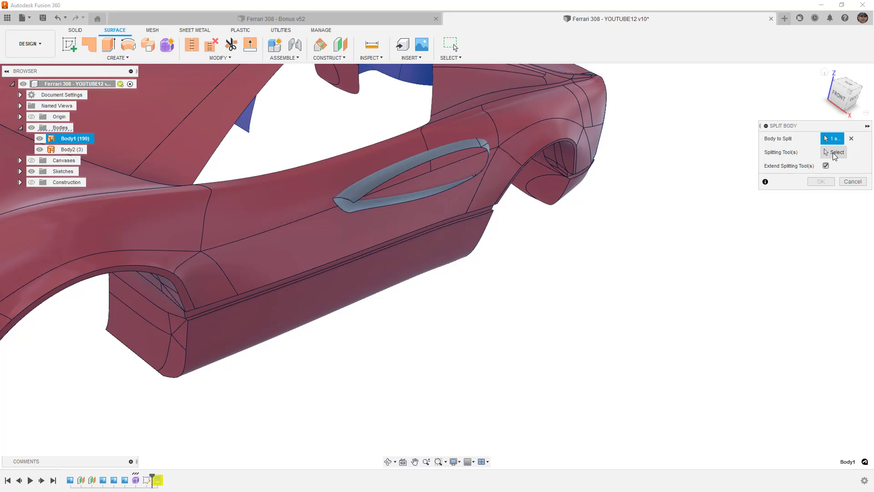
pyautogui.click(72, 150)
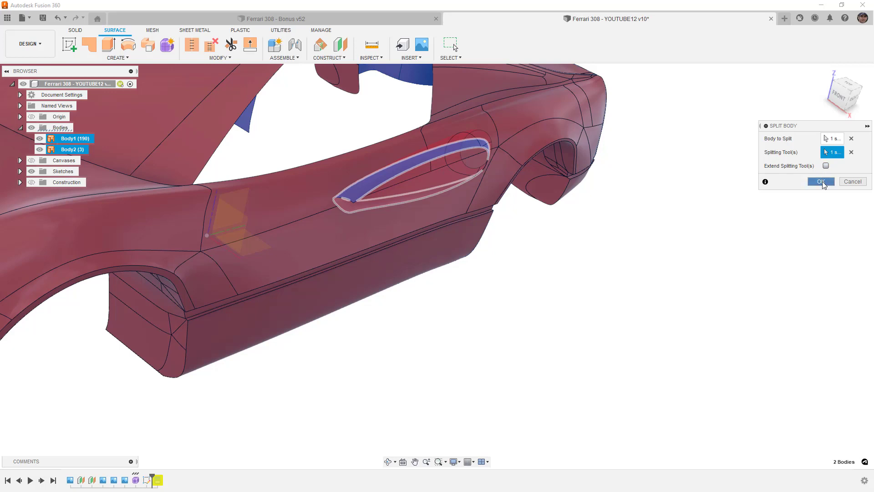
pyautogui.click(820, 181)
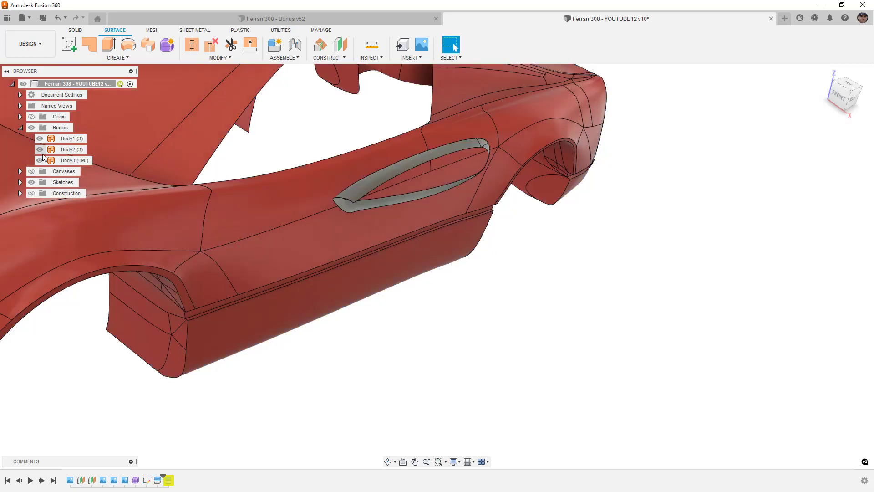
# Toggle each split piece's visibility to inspect it, leaving the small red Body1 hidden.
pyautogui.press('Escape')
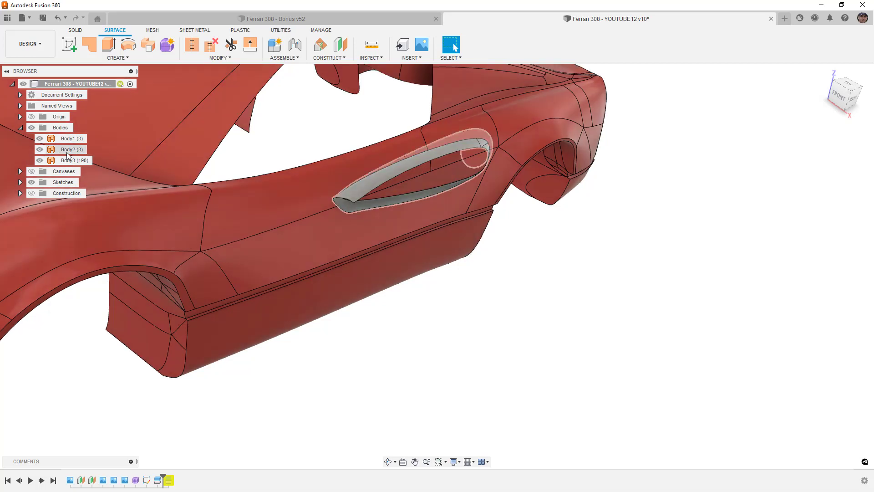
pyautogui.click(40, 160)
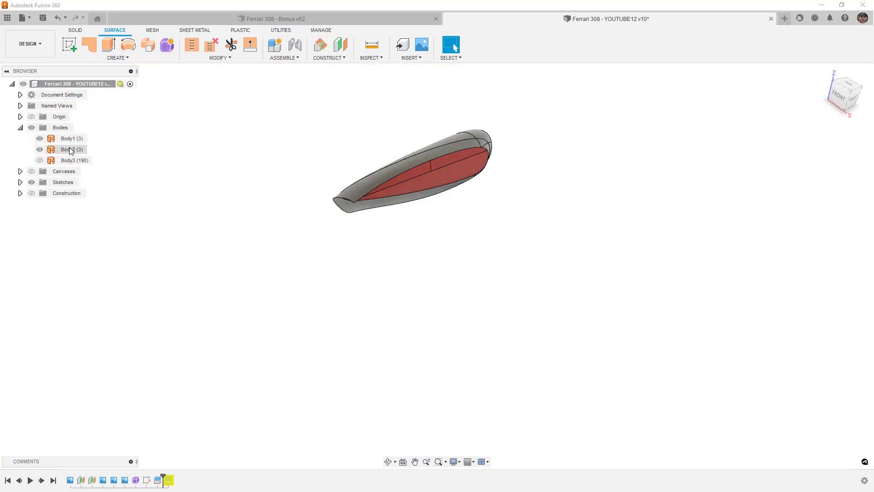
pyautogui.click(71, 149)
pyautogui.click(40, 149)
pyautogui.click(420, 173)
pyautogui.keyDown('shift'); pyautogui.moveTo(421, 173); pyautogui.dragTo(459, 161, button='middle'); pyautogui.keyUp('shift')
pyautogui.click(40, 138)
pyautogui.click(40, 150)
pyautogui.click(40, 161)
pyautogui.keyDown('shift'); pyautogui.moveTo(336, 171); pyautogui.dragTo(433, 168, button='middle'); pyautogui.keyUp('shift')
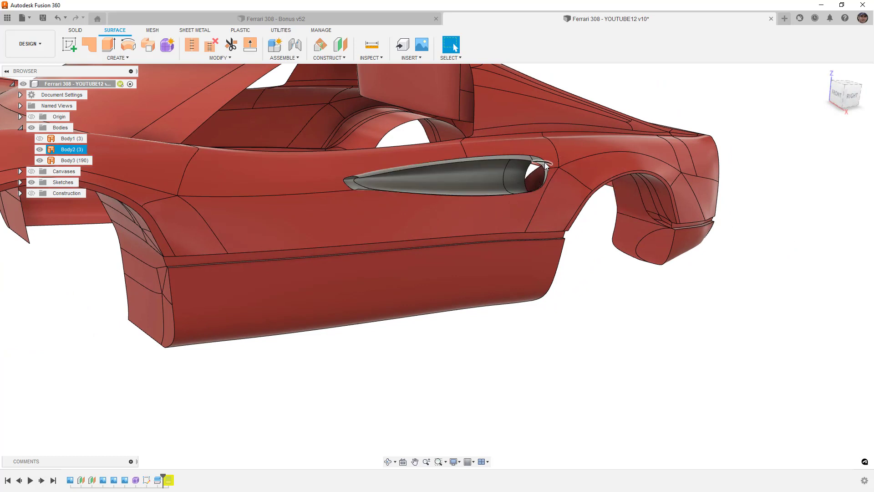
# Split the grey scoop Body2 using car shell Body3 as the splitting tool.
pyautogui.click(222, 57)
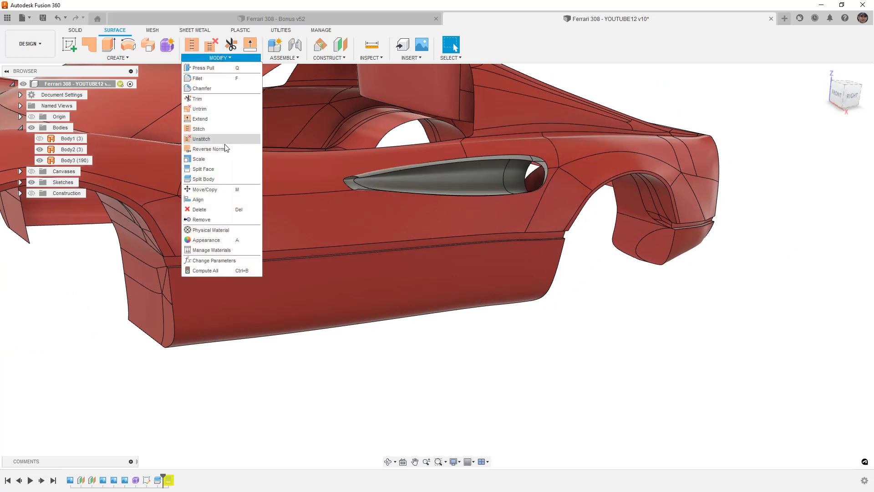
pyautogui.click(225, 179)
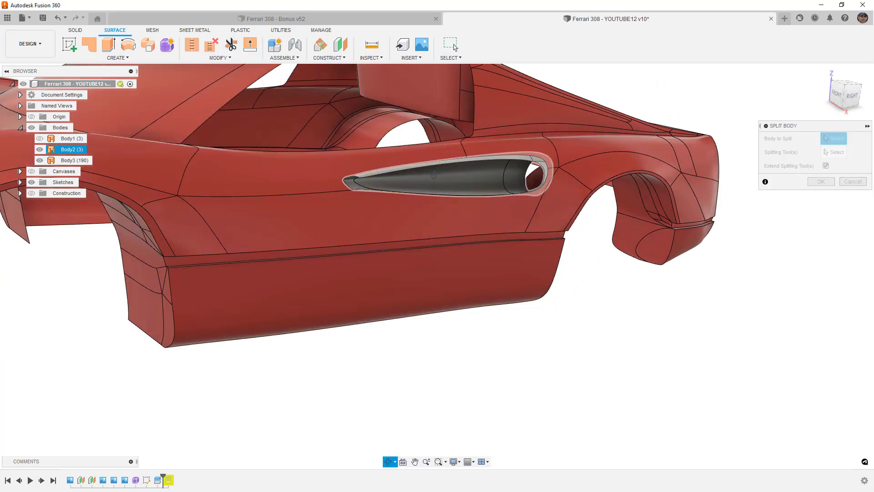
pyautogui.keyDown('shift'); pyautogui.moveTo(364, 177); pyautogui.dragTo(495, 180, button='middle'); pyautogui.keyUp('shift')
pyautogui.scroll(3, 524, 156)
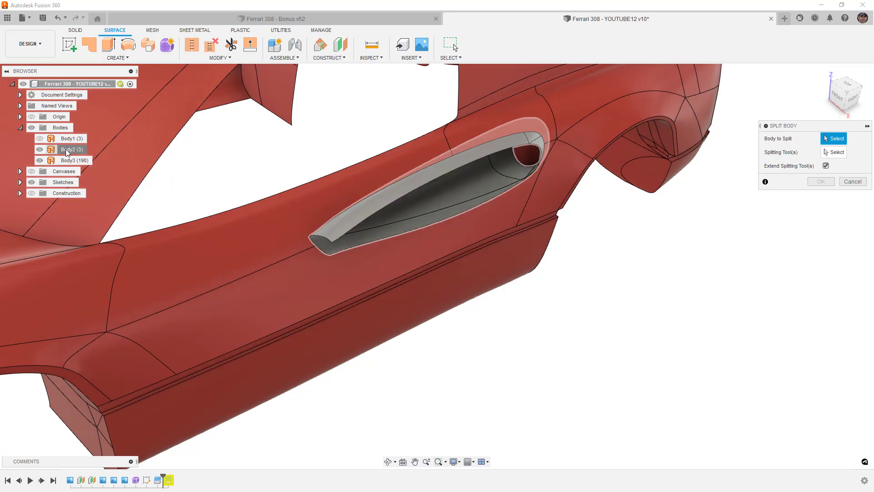
pyautogui.click(67, 149)
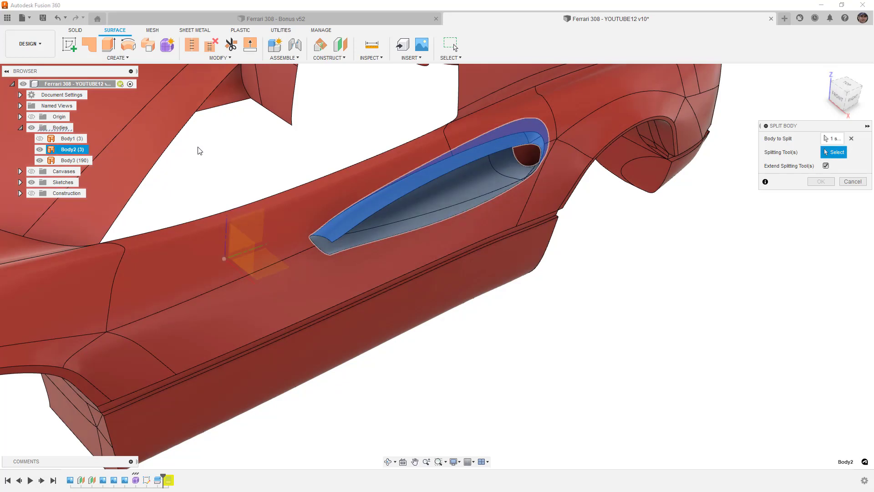
pyautogui.click(71, 160)
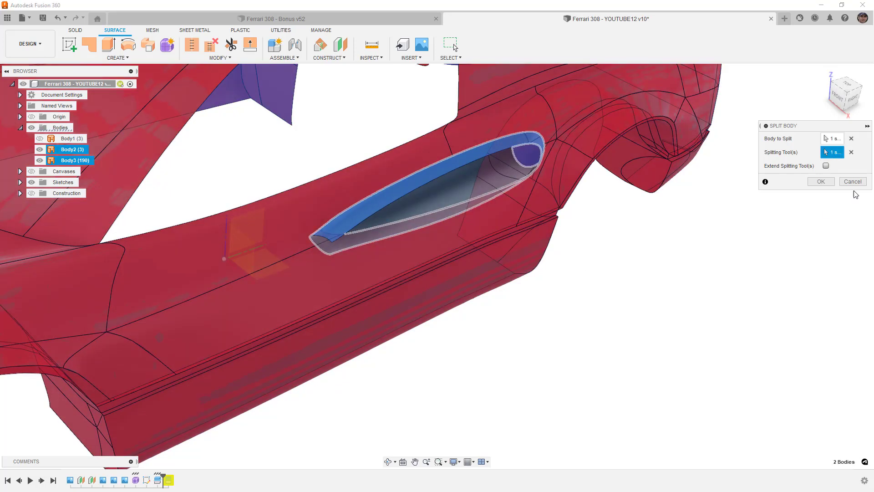
pyautogui.click(817, 182)
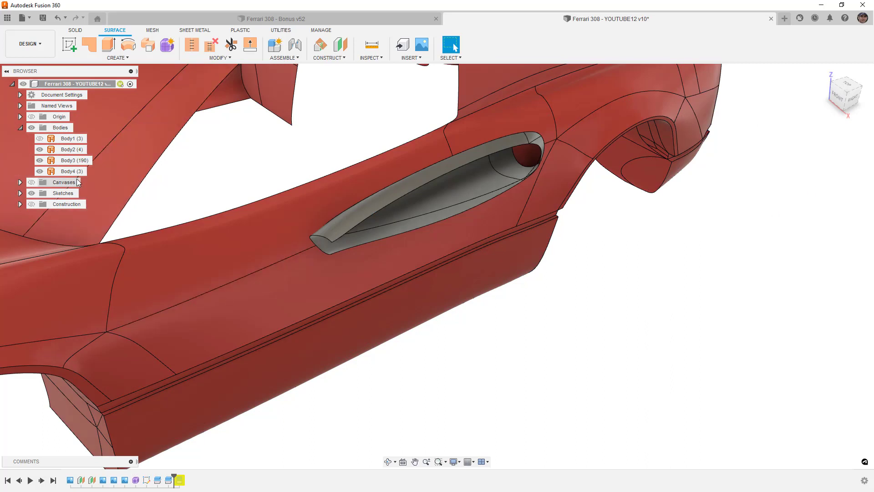
# Isolate the leftover pieces and remove Body1 and the outer scoop strip Body2.
pyautogui.click(40, 159)
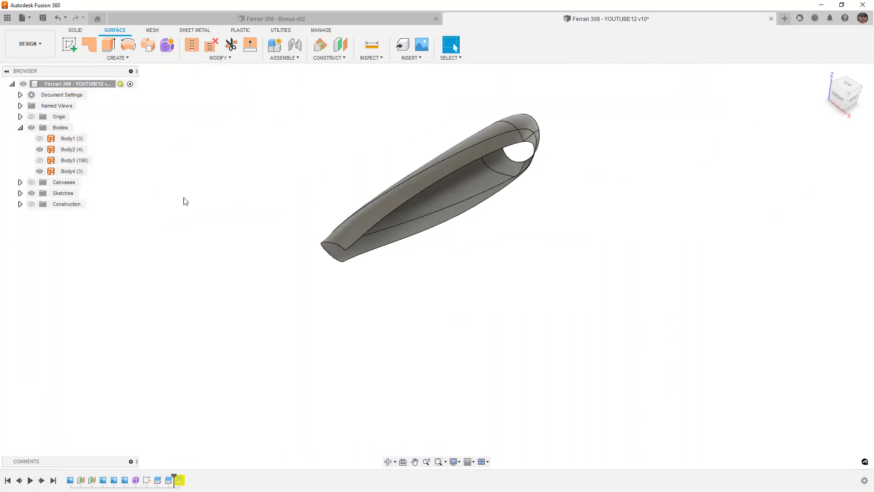
pyautogui.click(75, 172)
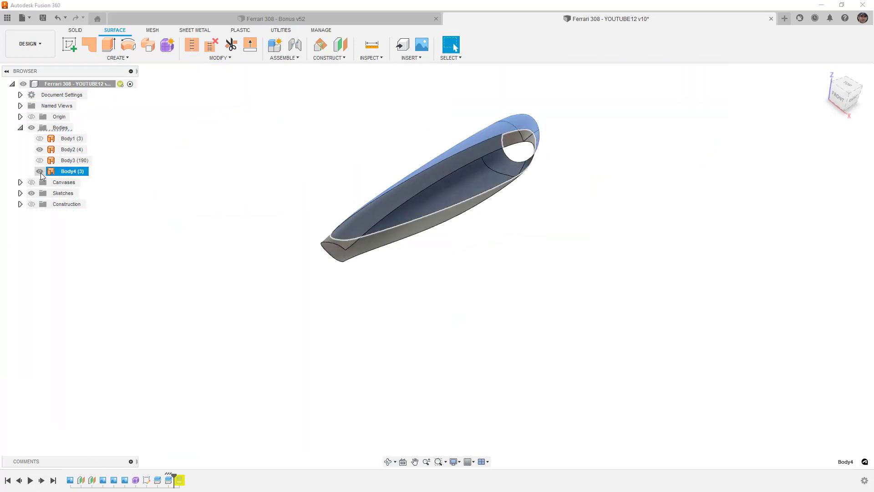
pyautogui.click(40, 171)
pyautogui.click(64, 150)
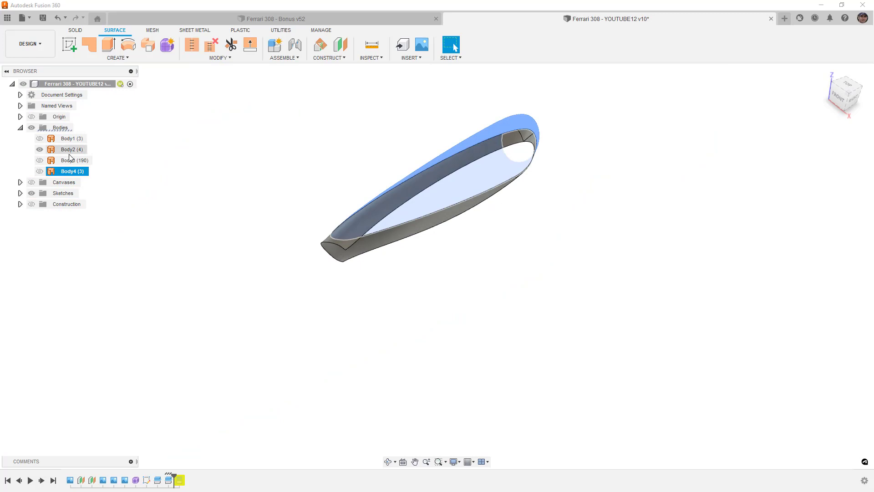
pyautogui.click(39, 138)
pyautogui.click(68, 139)
pyautogui.keyDown('ctrl'); pyautogui.click(71, 149); pyautogui.keyUp('ctrl')
pyautogui.rightClick(73, 150)
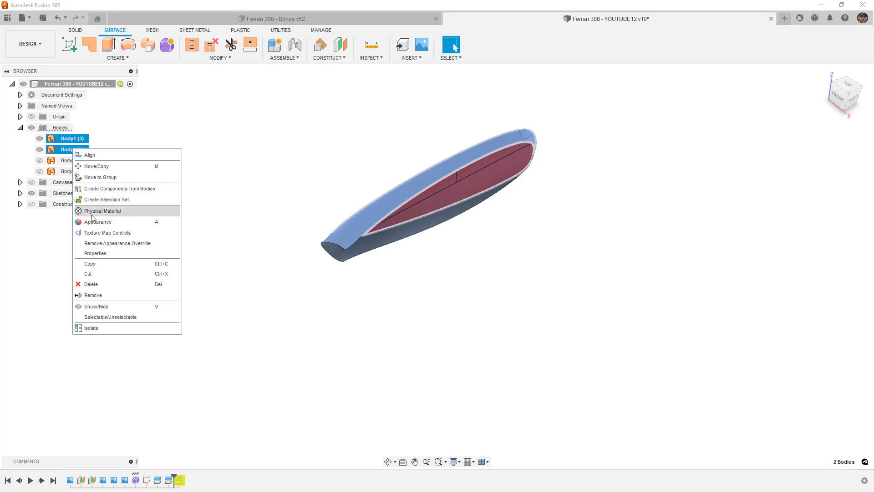
pyautogui.click(101, 295)
# Show car shell Body3 and inner scoop Body4 again and view the car side-on.
pyautogui.click(40, 138)
pyautogui.click(39, 149)
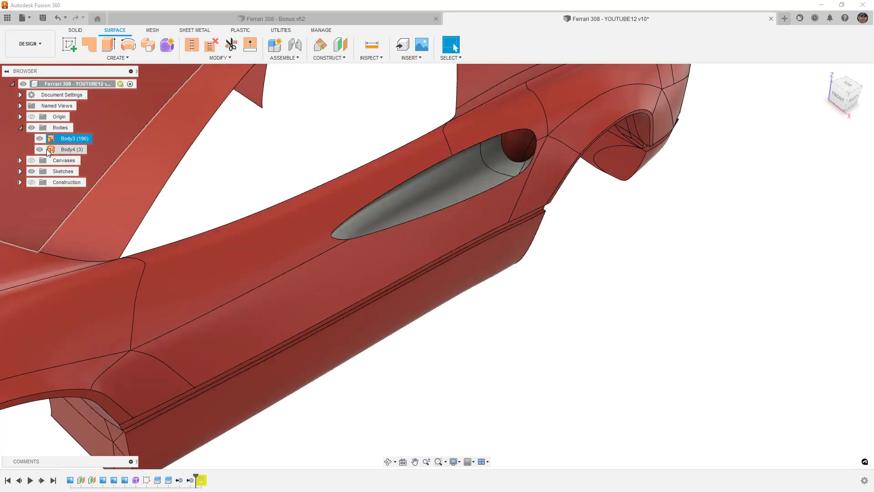
pyautogui.keyDown('shift'); pyautogui.moveTo(552, 333); pyautogui.dragTo(563, 320, button='middle'); pyautogui.keyUp('shift')
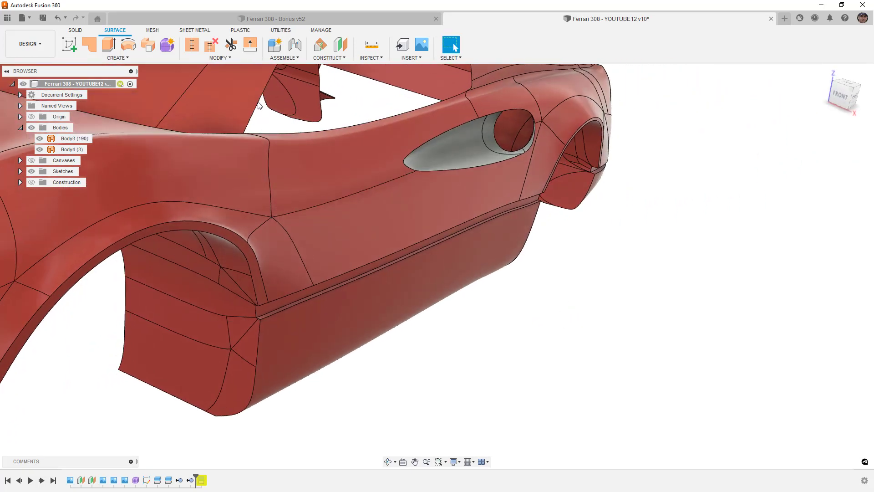
# Stitch Body3 and Body4 into a new body Body5 with 0.10 mm tolerance.
pyautogui.click(193, 44)
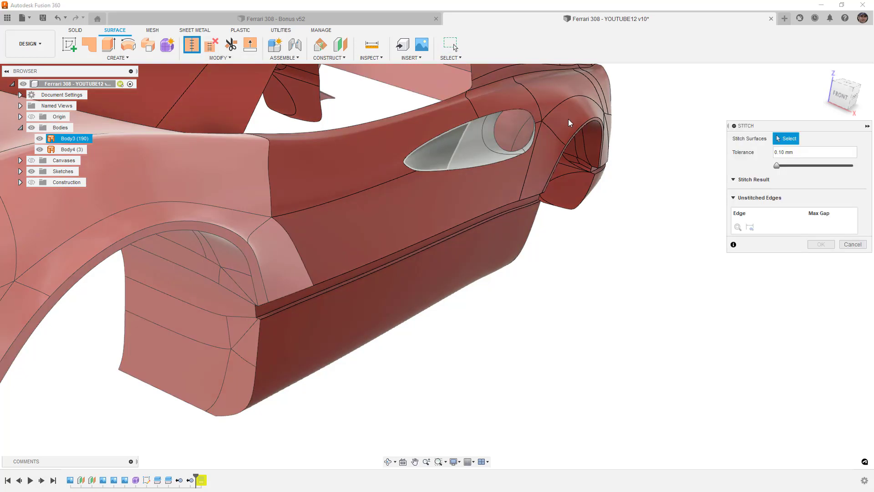
pyautogui.click(446, 157)
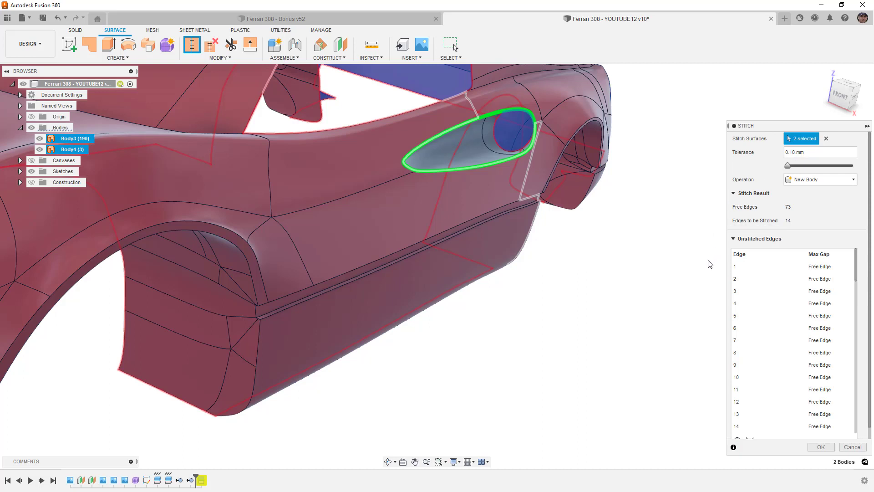
pyautogui.click(824, 447)
pyautogui.scroll(-3, 685, 271)
pyautogui.keyDown('shift'); pyautogui.moveTo(680, 274); pyautogui.dragTo(656, 265, button='middle'); pyautogui.keyUp('shift')
# Start a 10 mm fillet on the recess rim edge and set its radius type to Variable.
pyautogui.click(235, 59)
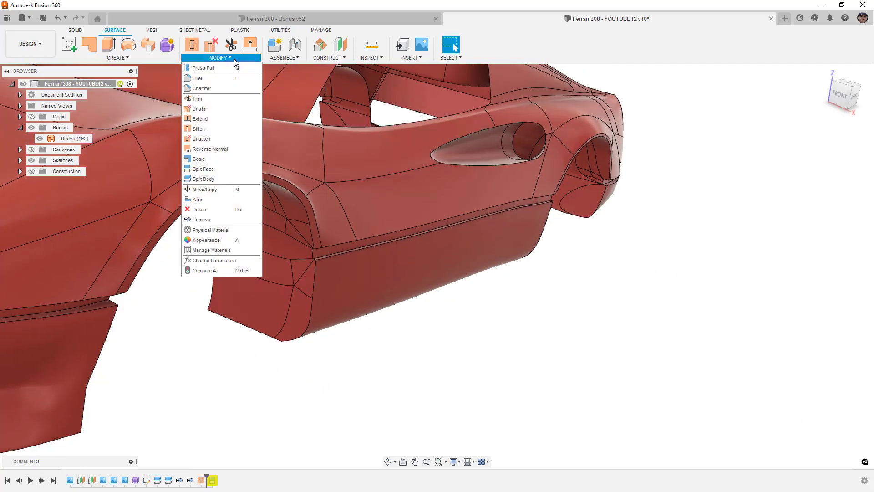
pyautogui.click(212, 77)
pyautogui.click(482, 131)
pyautogui.scroll(5, 483, 133)
pyautogui.write('1')
pyautogui.scroll(1, 496, 142)
pyautogui.write('0')
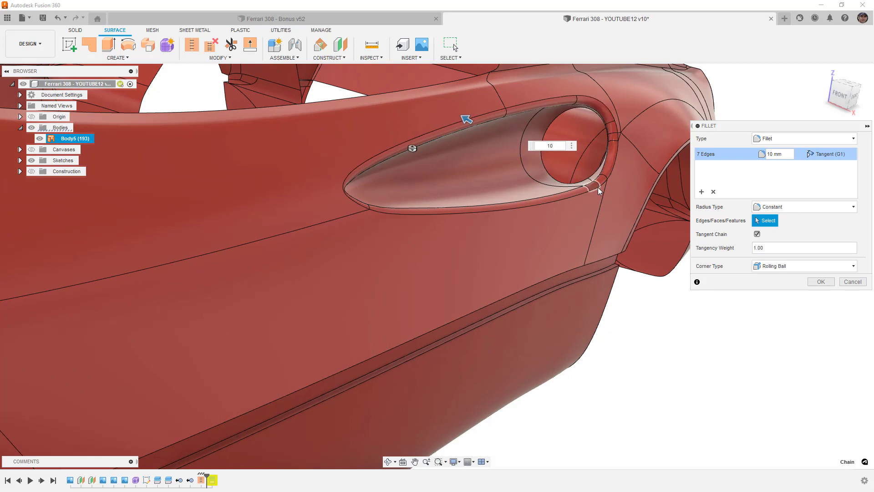
pyautogui.click(785, 139)
pyautogui.click(786, 146)
pyautogui.click(784, 205)
pyautogui.click(783, 236)
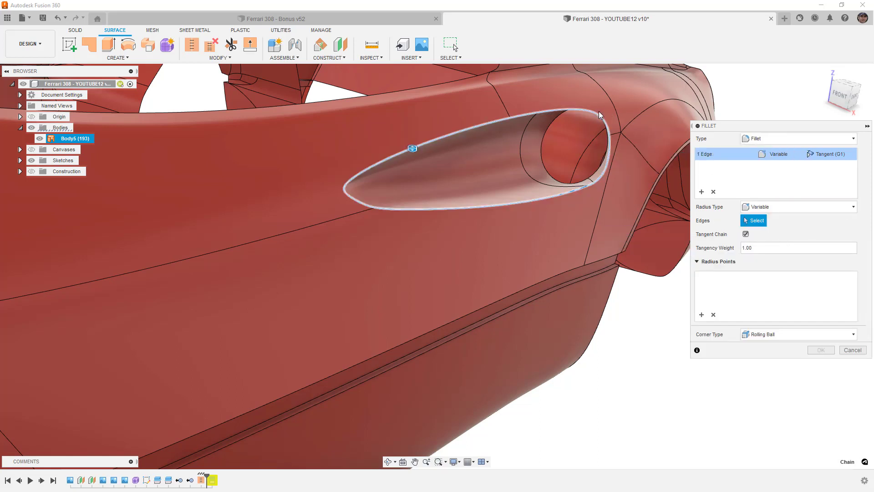
# Add rim radius points of 1 mm, 1 mm and 10 mm and apply the variable fillet.
pyautogui.click(599, 116)
pyautogui.click(602, 176)
pyautogui.write('1')
pyautogui.press('Return')
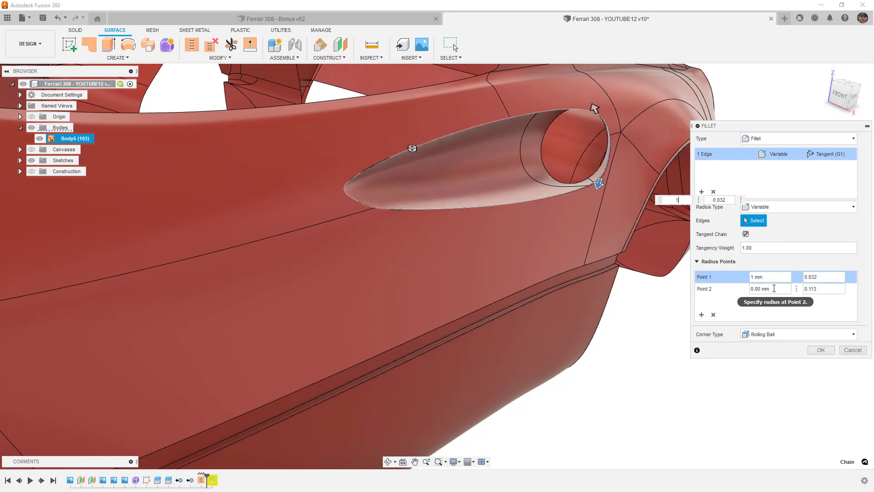
pyautogui.moveTo(770, 289); pyautogui.dragTo(741, 291)
pyautogui.write('1')
pyautogui.click(343, 189)
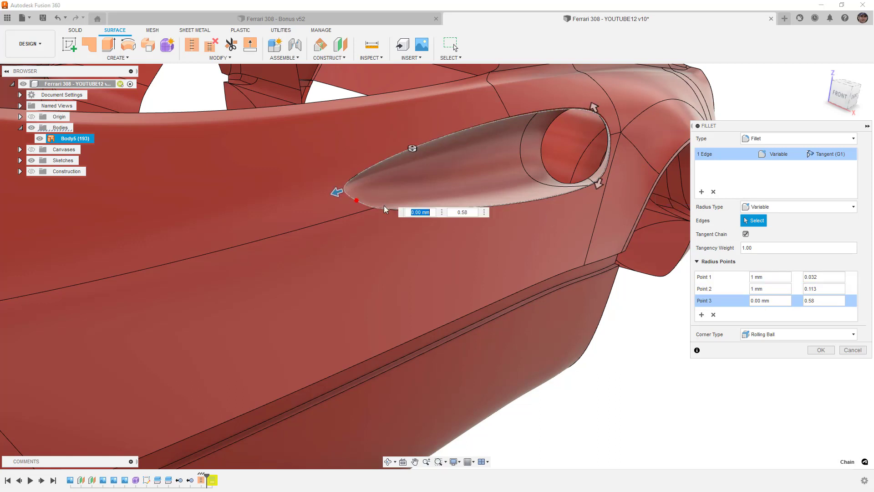
pyautogui.write('10')
pyautogui.press('Return')
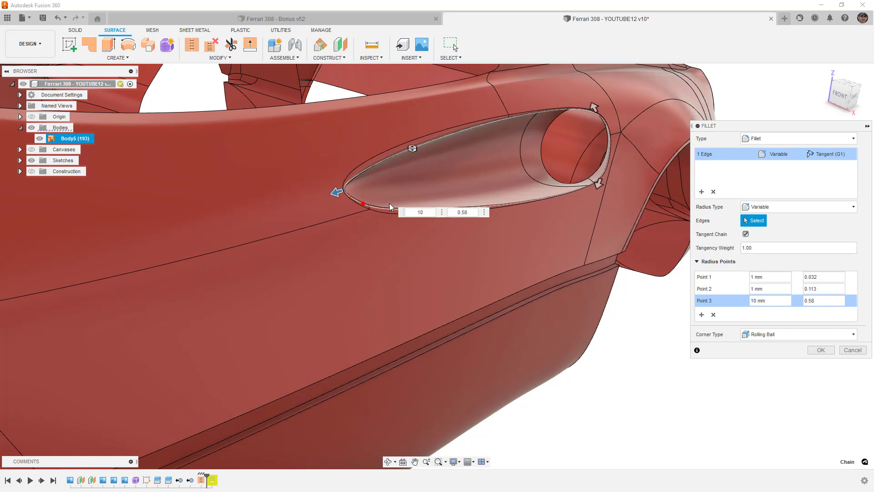
pyautogui.click(821, 350)
pyautogui.moveTo(745, 335)
pyautogui.keyDown('shift'); pyautogui.mouseDown(button='middle')
pyautogui.moveTo(732, 326)
pyautogui.moveTo(741, 336)
pyautogui.mouseUp(button='middle'); pyautogui.keyUp('shift')
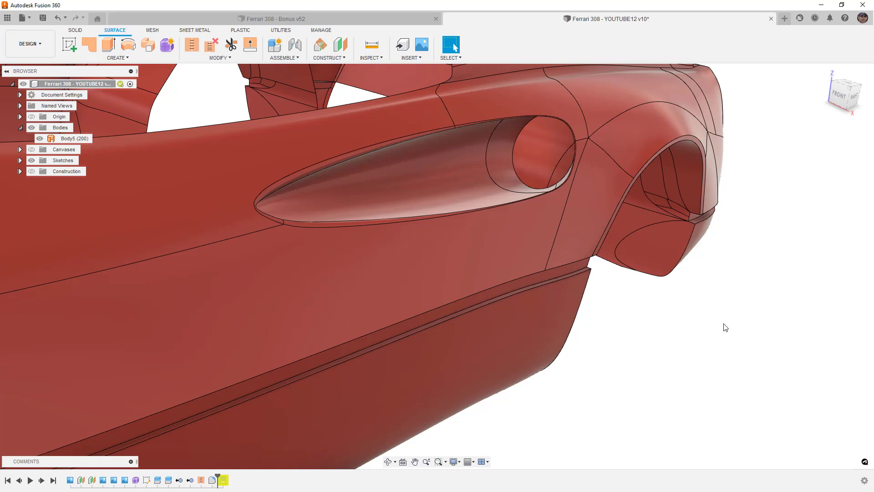
pyautogui.scroll(-5, 752, 317)
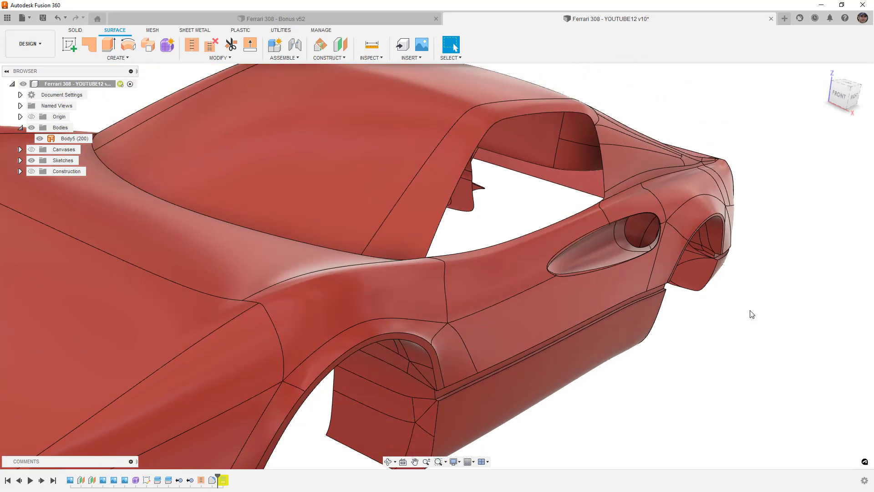
pyautogui.keyDown('shift'); pyautogui.moveTo(752, 314); pyautogui.dragTo(714, 295, button='middle'); pyautogui.keyUp('shift')
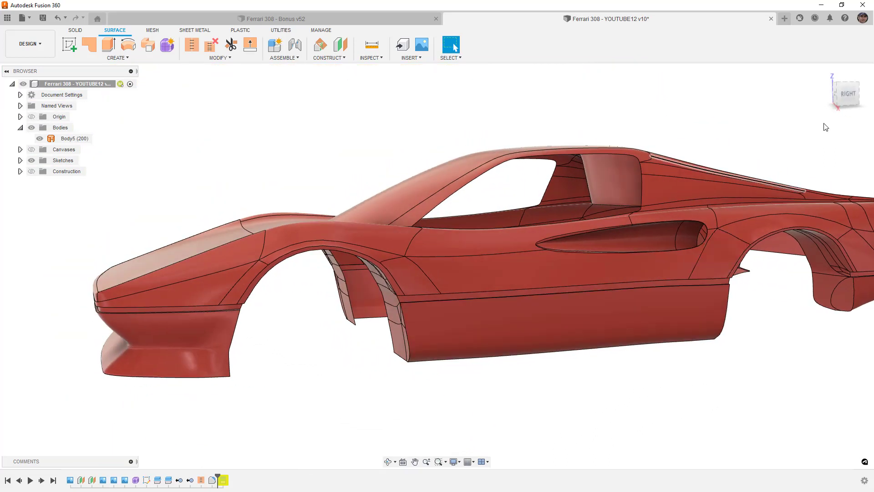
pyautogui.click(848, 94)
pyautogui.click(317, 18)
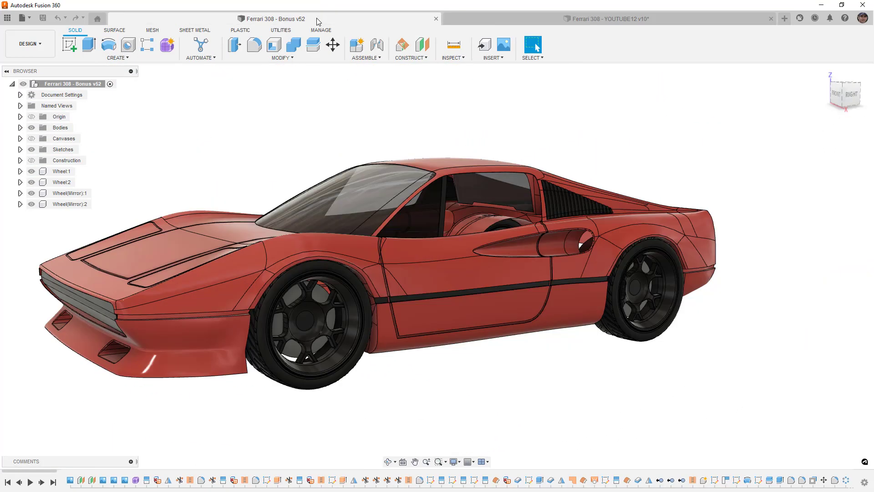
pyautogui.scroll(5, 396, 314)
pyautogui.scroll(6, 390, 308)
pyautogui.click(331, 227)
pyautogui.scroll(-8, 340, 265)
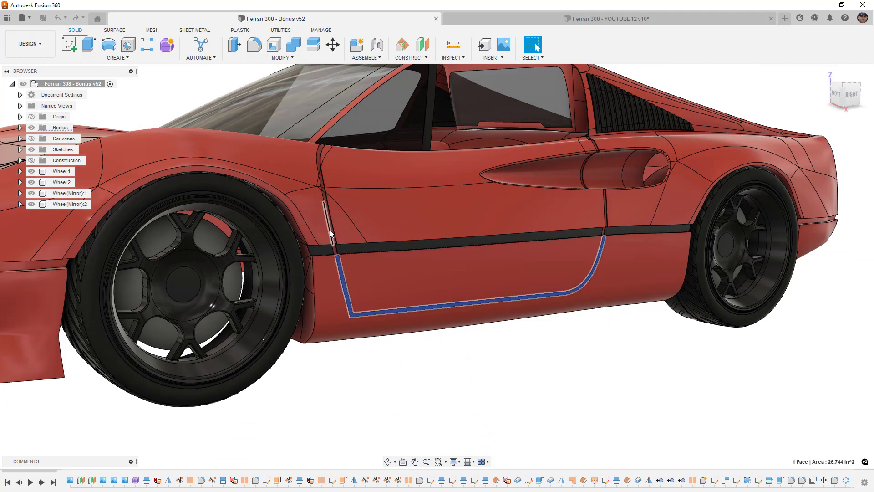
pyautogui.keyDown('shift'); pyautogui.moveTo(327, 225); pyautogui.dragTo(314, 146, button='middle'); pyautogui.keyUp('shift')
pyautogui.scroll(5, 318, 157)
pyautogui.scroll(3, 321, 144)
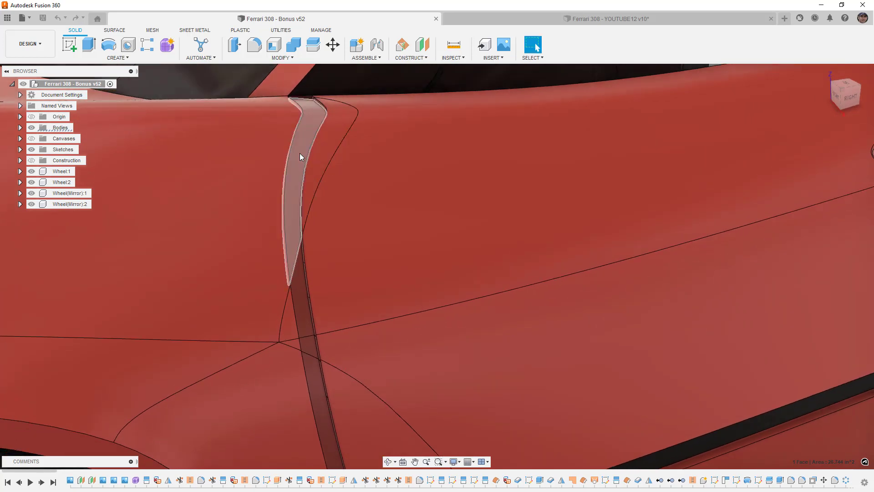
pyautogui.scroll(-5, 299, 153)
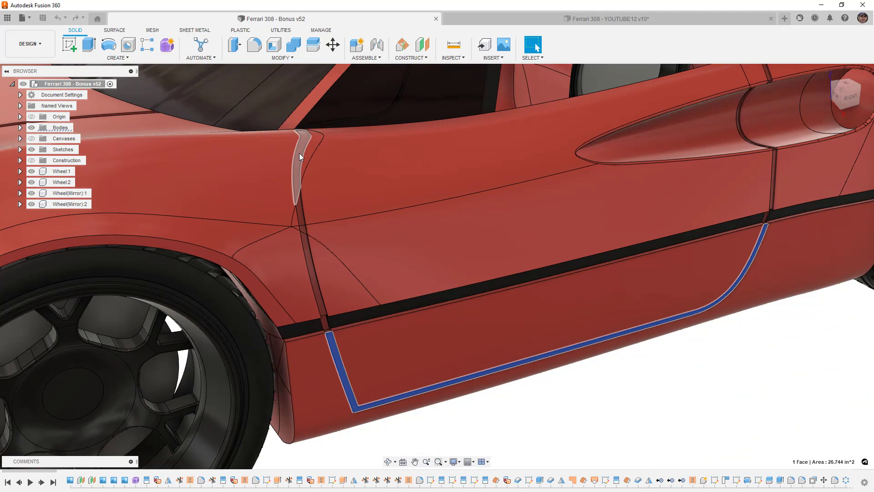
pyautogui.scroll(-2, 299, 153)
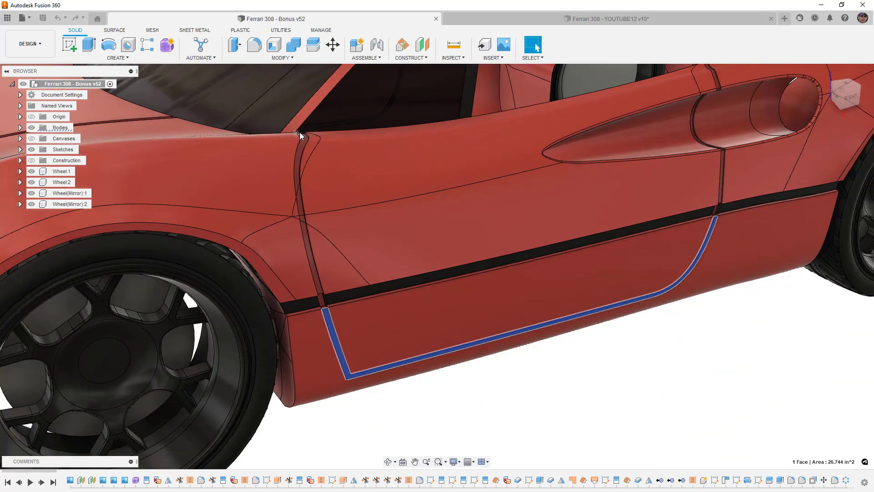
pyautogui.scroll(5, 308, 135)
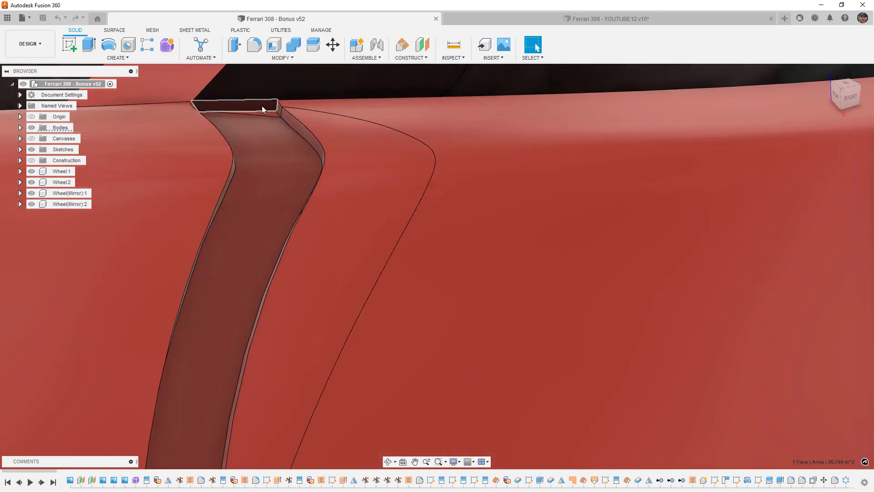
pyautogui.scroll(-3, 268, 120)
pyautogui.scroll(-5, 269, 122)
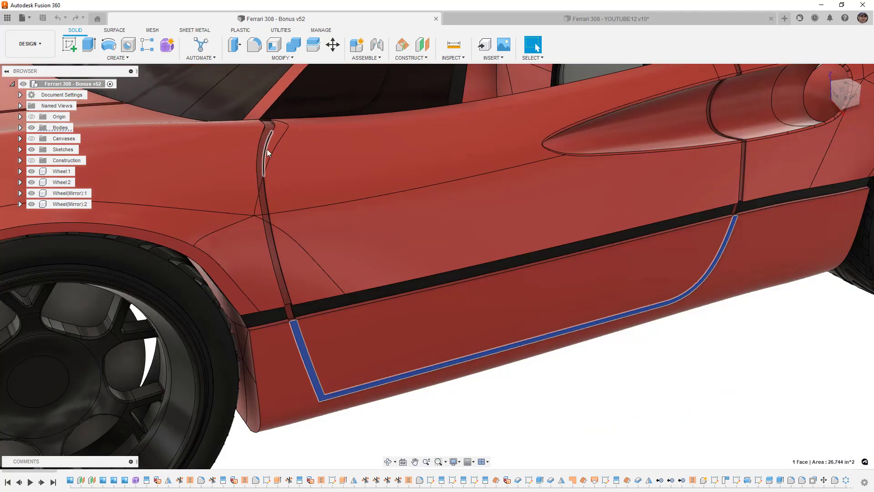
pyautogui.click(359, 429)
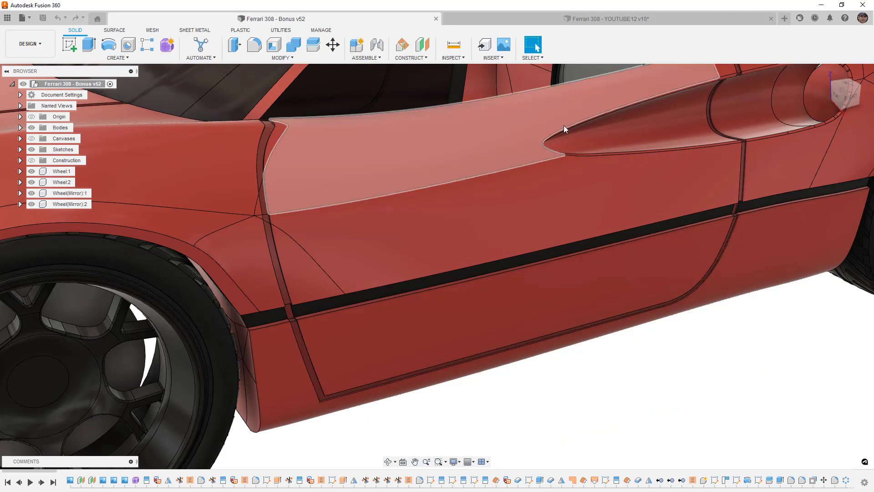
# Return to the YOUTUBE12 v10 document and start a sketch on the side plane.
pyautogui.click(584, 19)
pyautogui.scroll(-3, 282, 148)
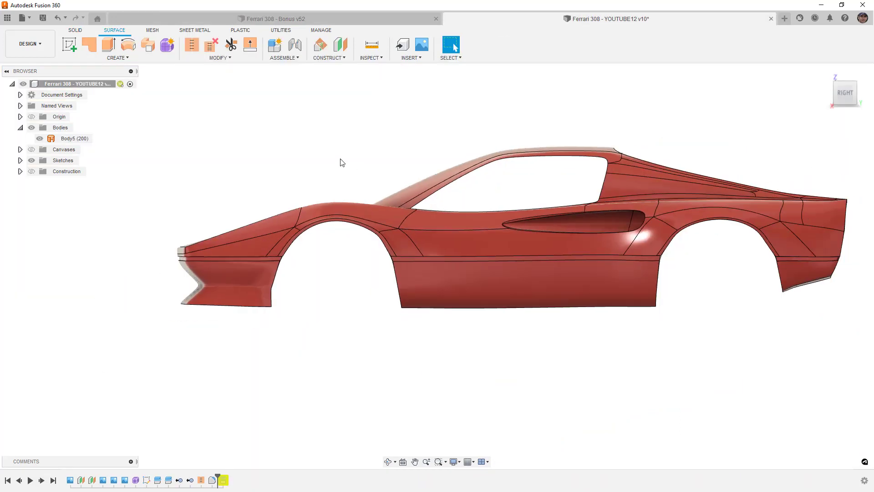
pyautogui.click(70, 45)
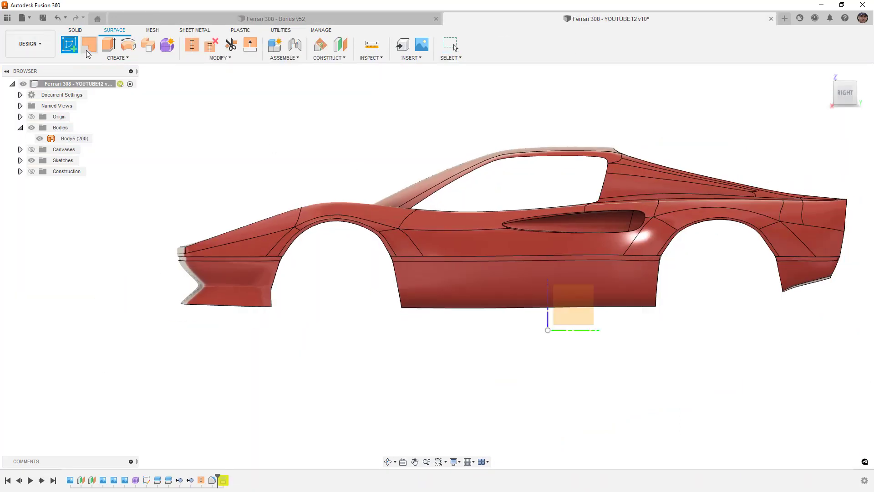
pyautogui.click(578, 307)
pyautogui.moveTo(482, 318); pyautogui.dragTo(490, 330, button='middle')
pyautogui.press('Escape')
pyautogui.click(673, 190)
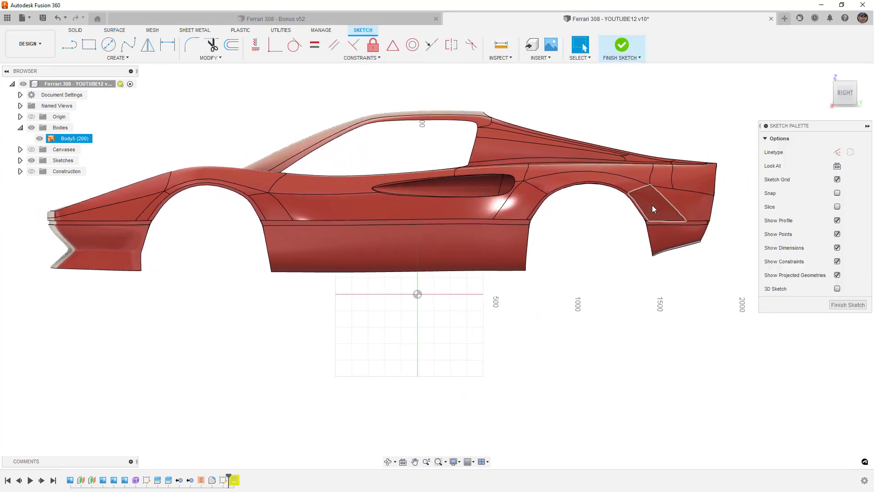
pyautogui.scroll(5, 682, 182)
pyautogui.scroll(-5, 680, 183)
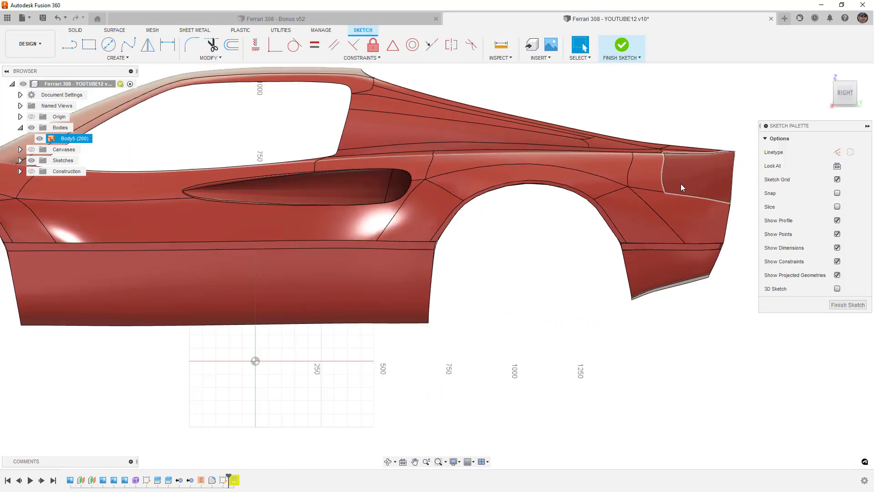
pyautogui.scroll(-2, 681, 187)
pyautogui.scroll(3, 116, 215)
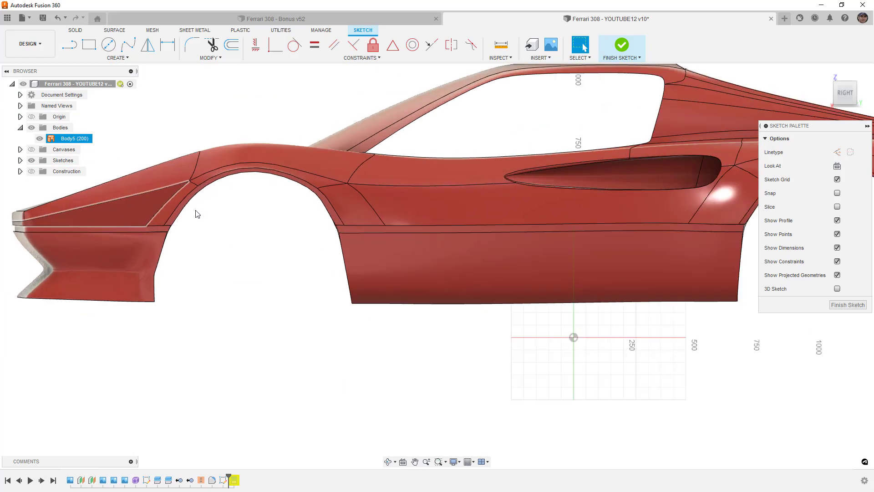
# Draw two concentric center-diameter circles on the rear fender, the inner one 132.817 mm.
pyautogui.click(107, 47)
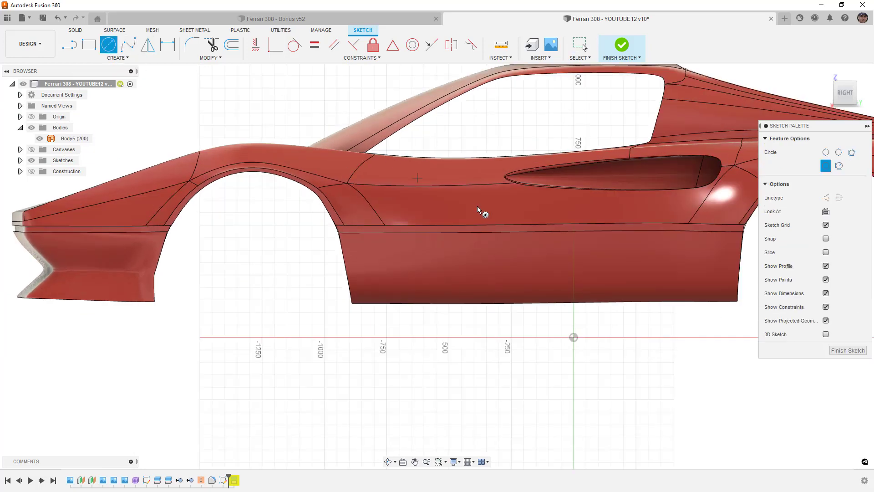
pyautogui.moveTo(482, 219); pyautogui.dragTo(242, 229, button='middle')
pyautogui.moveTo(712, 175); pyautogui.dragTo(595, 213, button='middle')
pyautogui.scroll(4, 594, 213)
pyautogui.click(589, 201)
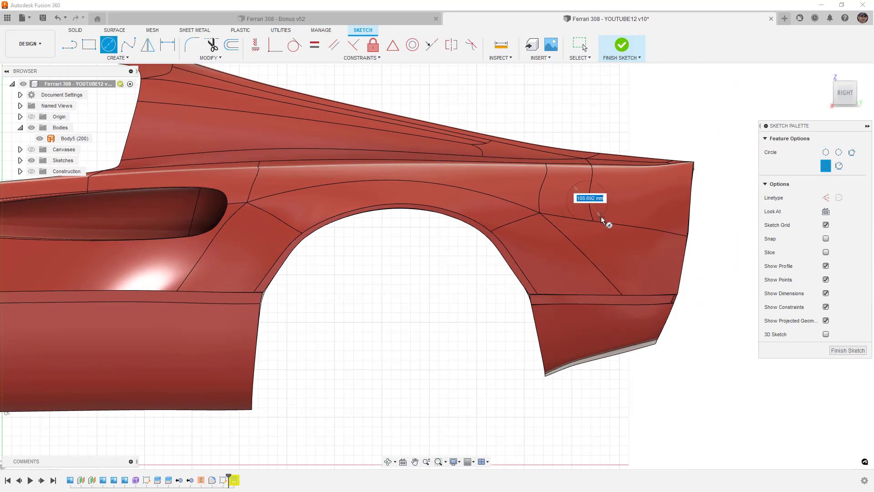
pyautogui.click(606, 204)
pyautogui.scroll(2, 587, 202)
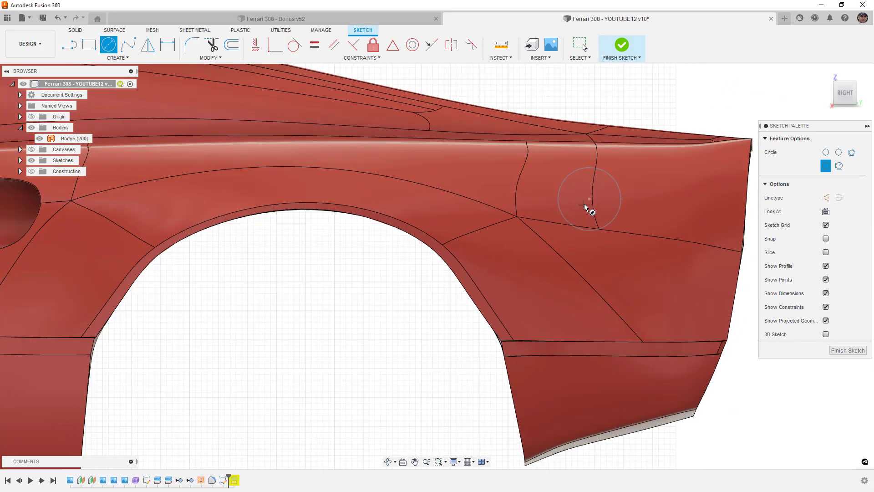
pyautogui.click(587, 201)
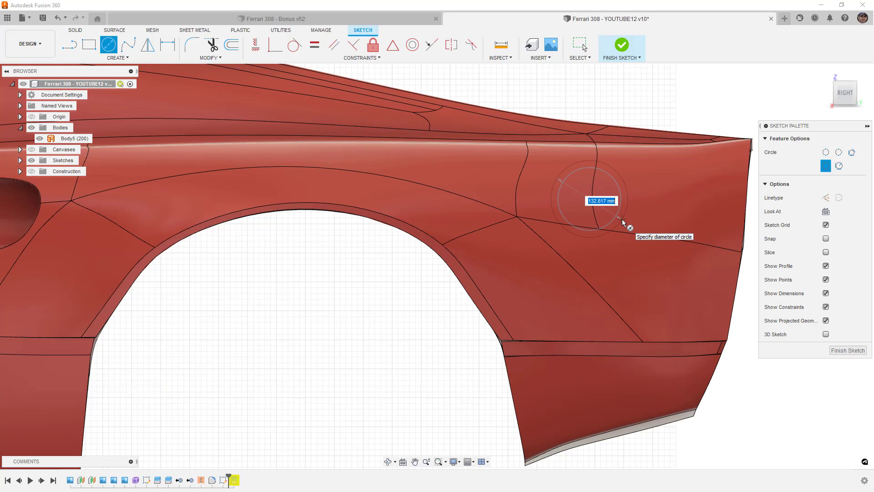
pyautogui.click(622, 220)
# Finish the sketch and split three rear fender faces with the circle sketch.
pyautogui.click(620, 45)
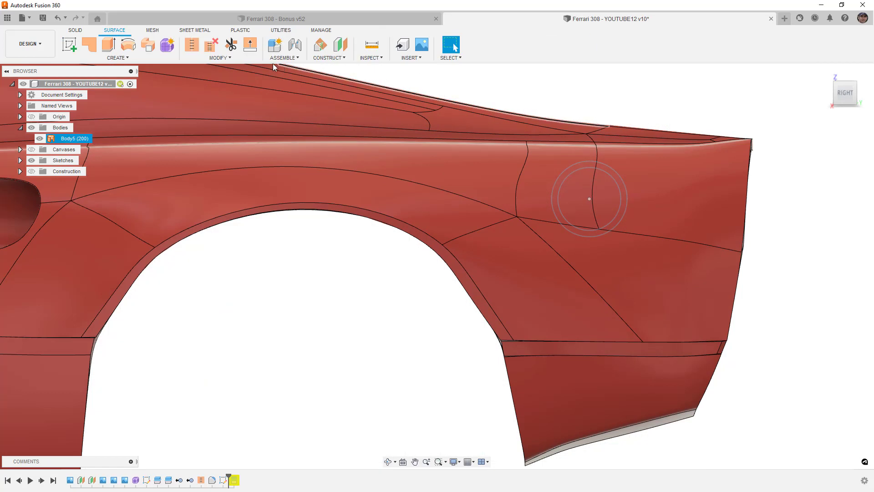
pyautogui.click(230, 58)
pyautogui.click(215, 173)
pyautogui.scroll(2, 600, 178)
pyautogui.click(630, 157)
pyautogui.click(550, 138)
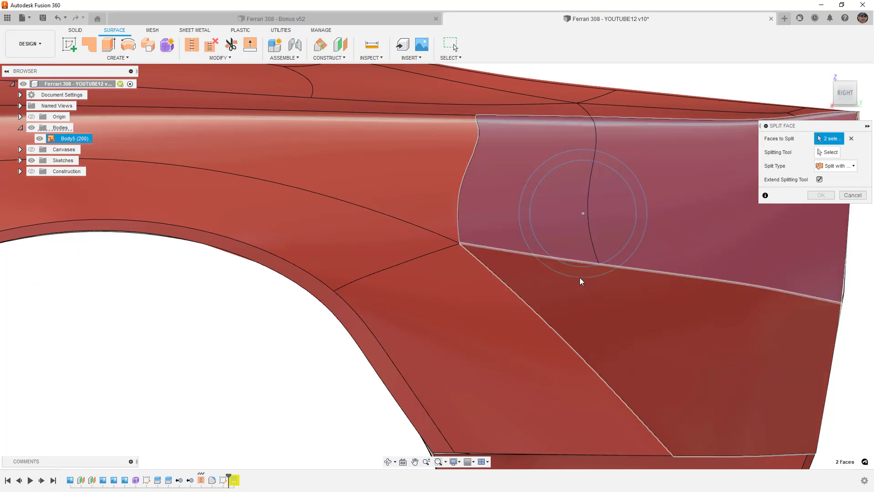
pyautogui.click(613, 305)
pyautogui.click(827, 152)
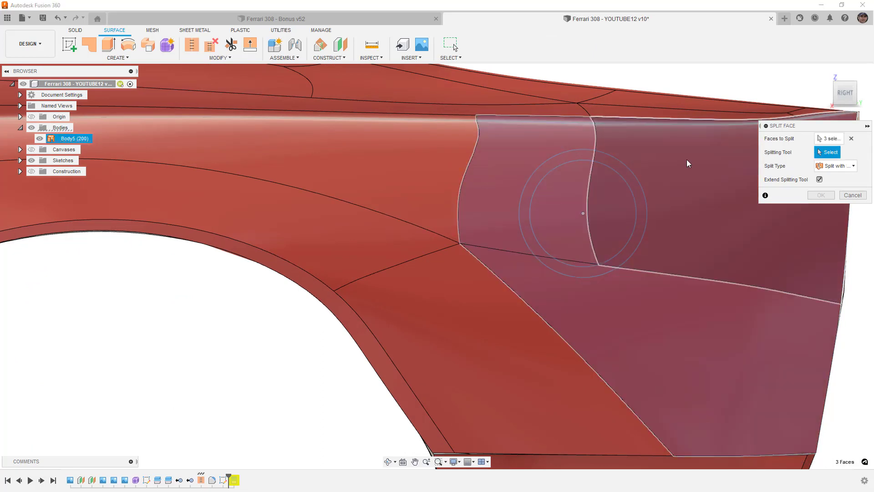
pyautogui.click(622, 164)
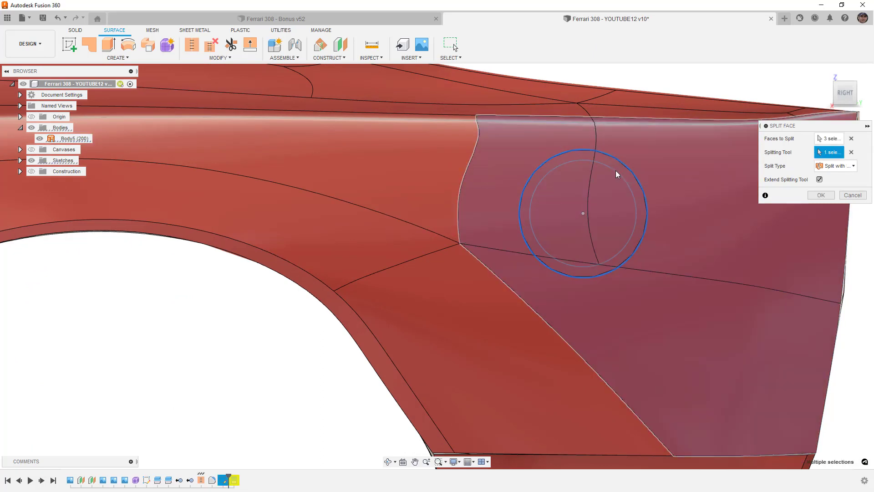
pyautogui.keyDown('shift'); pyautogui.moveTo(603, 182); pyautogui.dragTo(710, 208, button='middle'); pyautogui.keyUp('shift')
pyautogui.click(821, 195)
# Show Sketch3 and split the fender and circle faces again using its circle.
pyautogui.moveTo(635, 239)
pyautogui.keyDown('shift'); pyautogui.mouseDown(button='middle')
pyautogui.moveTo(588, 253)
pyautogui.moveTo(641, 204)
pyautogui.mouseUp(button='middle'); pyautogui.keyUp('shift')
pyautogui.click(21, 160)
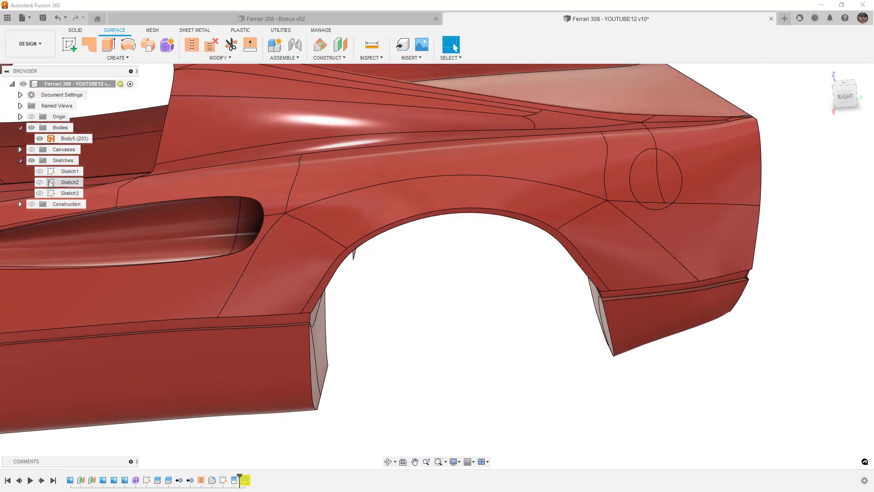
pyautogui.click(40, 193)
pyautogui.click(232, 58)
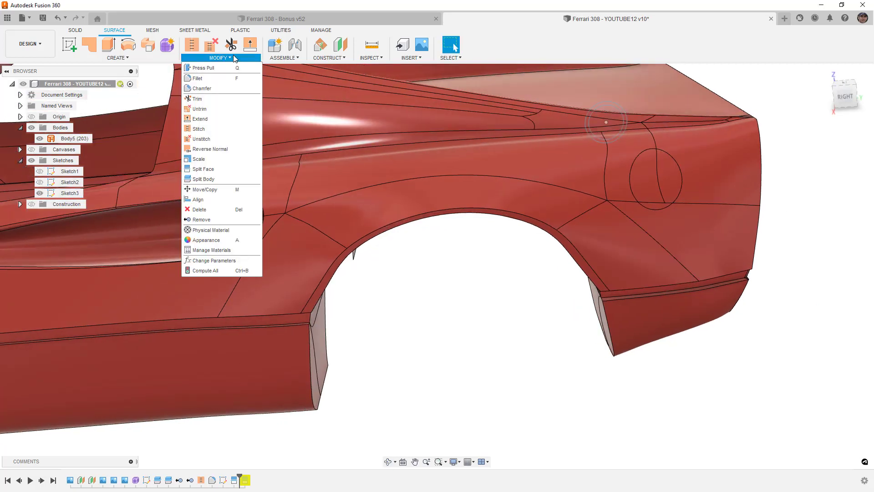
pyautogui.click(214, 169)
pyautogui.click(652, 170)
pyautogui.click(667, 169)
pyautogui.click(657, 205)
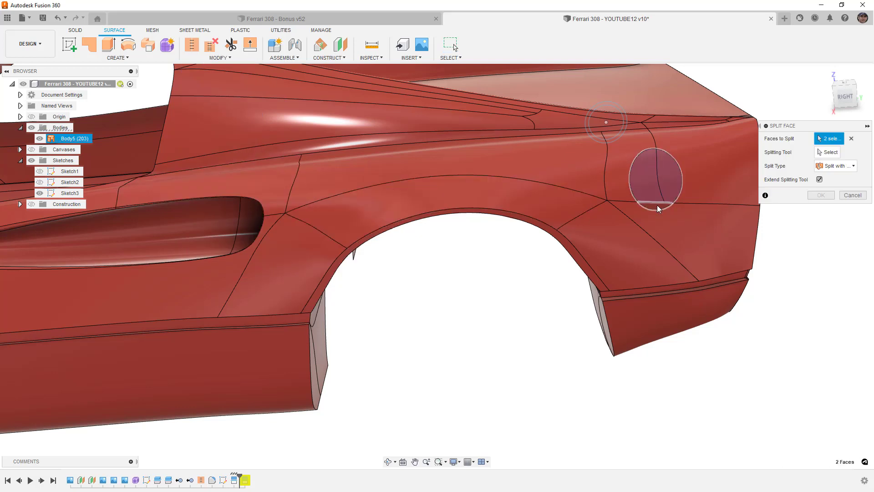
pyautogui.click(827, 152)
pyautogui.click(621, 117)
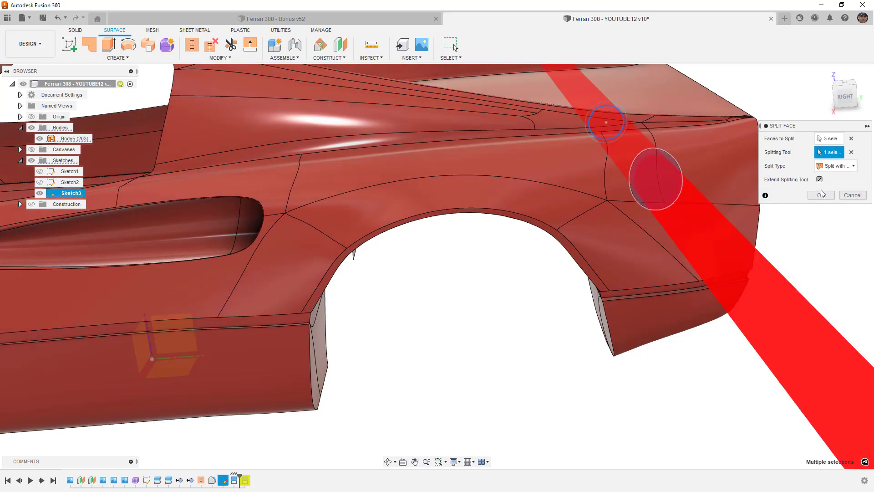
pyautogui.click(820, 196)
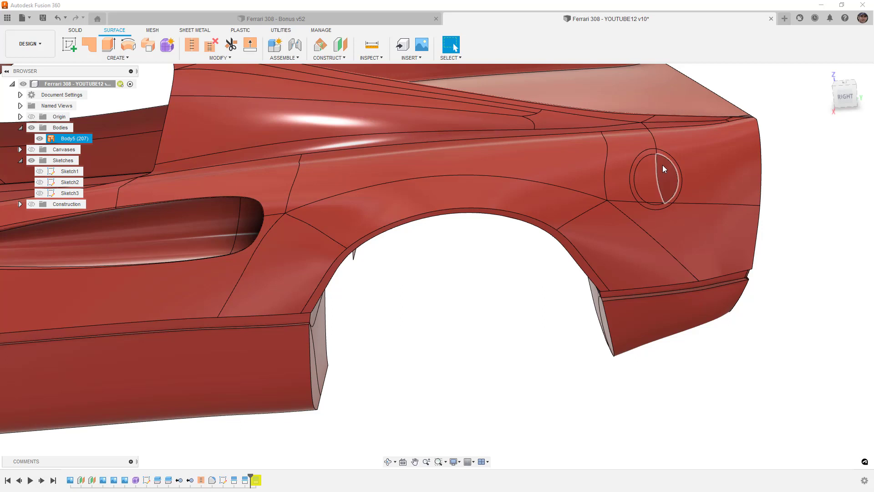
# Apply Paint - Enamel Glossy (Red) to the fuel-filler ring faces.
pyautogui.scroll(3, 662, 165)
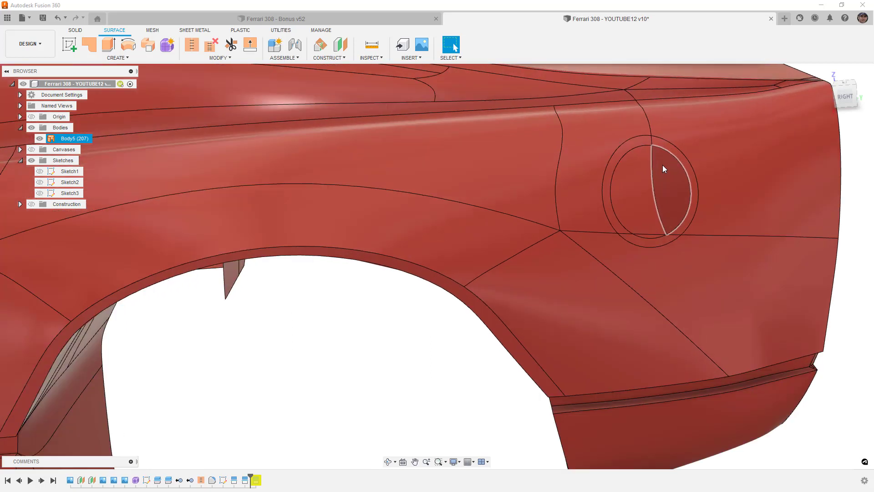
pyautogui.click(641, 138)
pyautogui.keyDown('ctrl'); pyautogui.click(654, 141); pyautogui.keyUp('ctrl')
pyautogui.keyDown('ctrl'); pyautogui.click(692, 294); pyautogui.keyUp('ctrl')
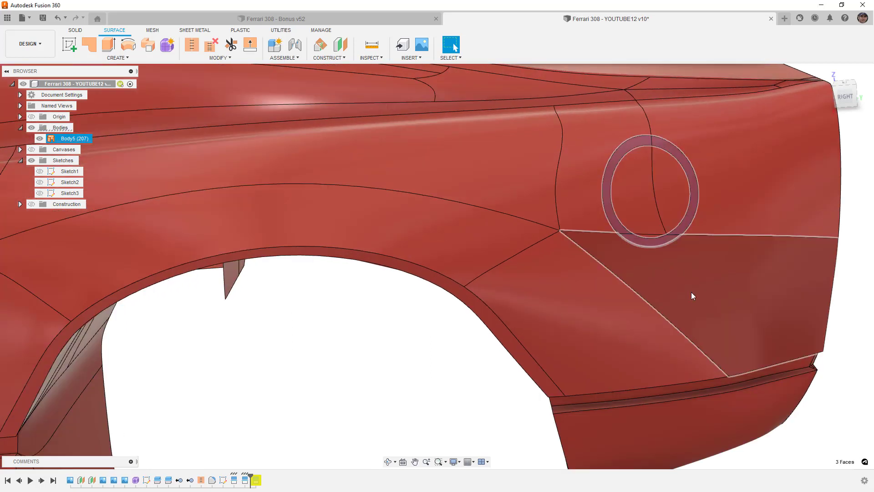
pyautogui.press('a')
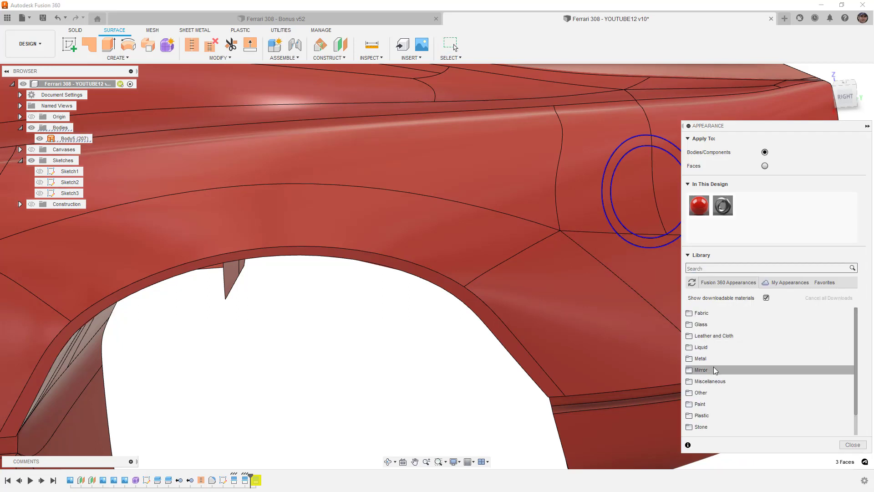
pyautogui.click(703, 405)
pyautogui.scroll(-1, 706, 391)
pyautogui.click(709, 381)
pyautogui.scroll(-2, 710, 384)
pyautogui.scroll(-3, 710, 384)
pyautogui.scroll(2, 710, 364)
pyautogui.moveTo(709, 343); pyautogui.dragTo(632, 250)
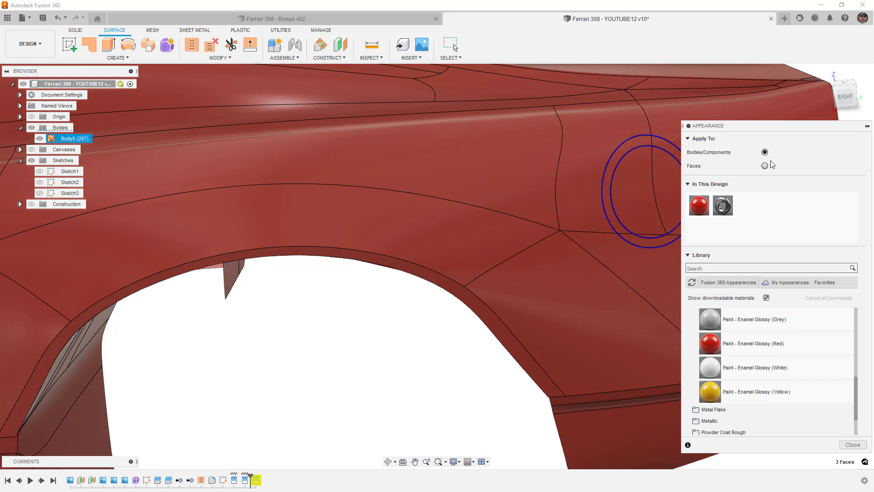
pyautogui.moveTo(638, 250); pyautogui.dragTo(560, 296, button='middle')
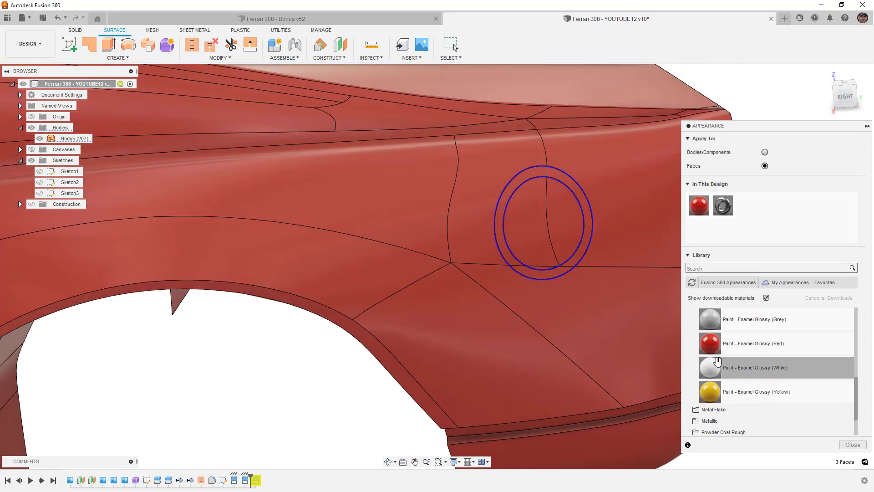
pyautogui.moveTo(713, 348); pyautogui.dragTo(588, 216)
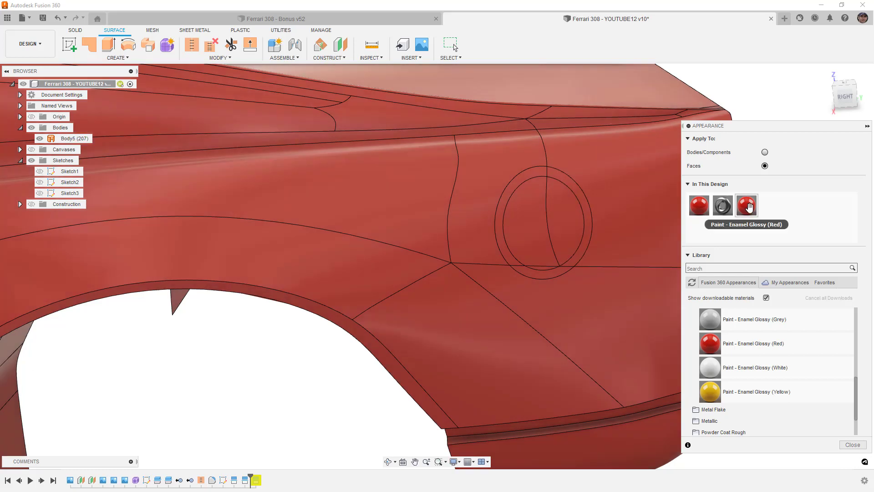
# Edit the ring's red appearance to a darker RGB 160,36,25.
pyautogui.rightClick(750, 207)
pyautogui.click(763, 217)
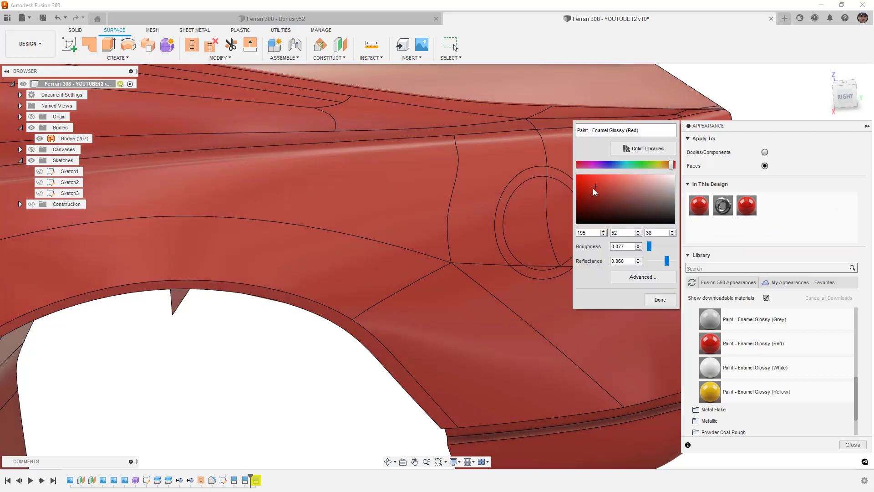
pyautogui.moveTo(593, 188); pyautogui.dragTo(589, 193)
pyautogui.click(660, 299)
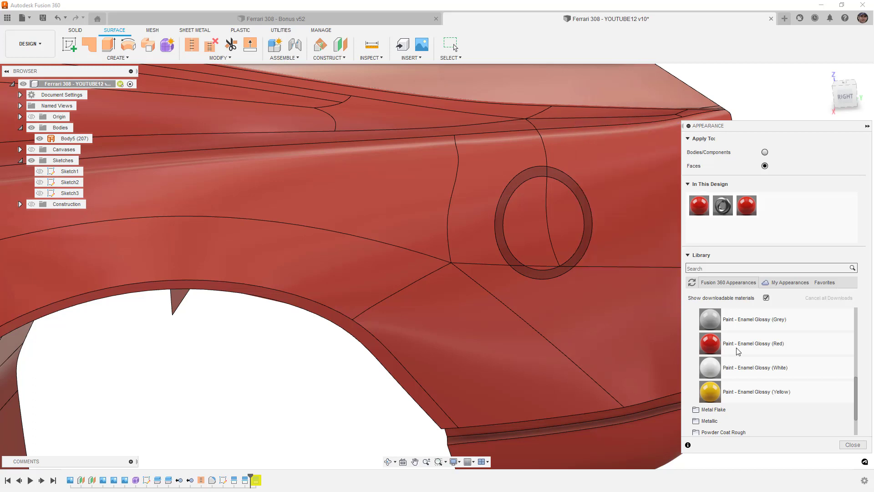
# Close the Appearance panel and orbit to show the car's rear quarter.
pyautogui.click(853, 445)
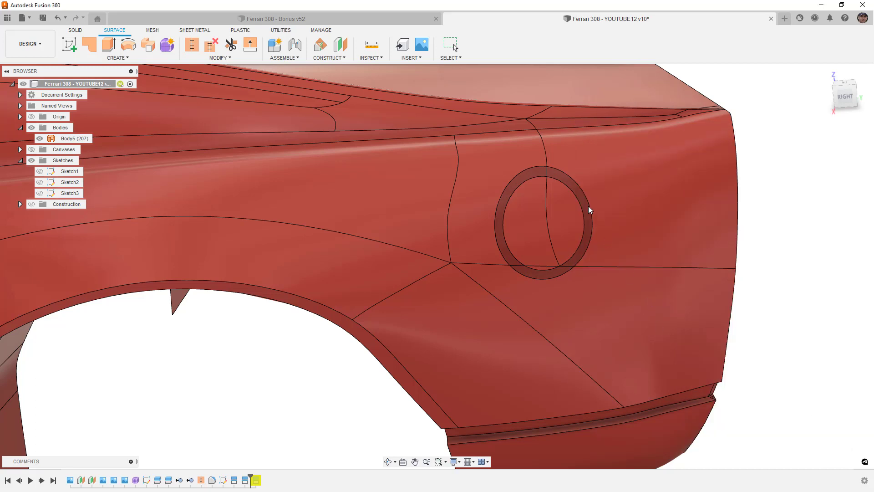
pyautogui.scroll(-2, 583, 205)
pyautogui.keyDown('shift'); pyautogui.moveTo(585, 213); pyautogui.dragTo(591, 223, button='middle'); pyautogui.keyUp('shift')
pyautogui.scroll(-4, 591, 223)
pyautogui.press('Escape')
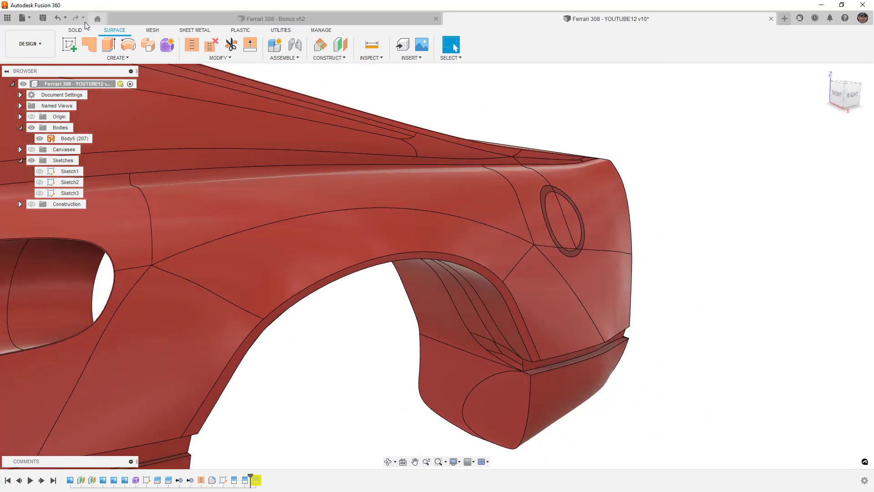
# Start and stop an In-Canvas Render preview in the Render workspace.
pyautogui.click(40, 42)
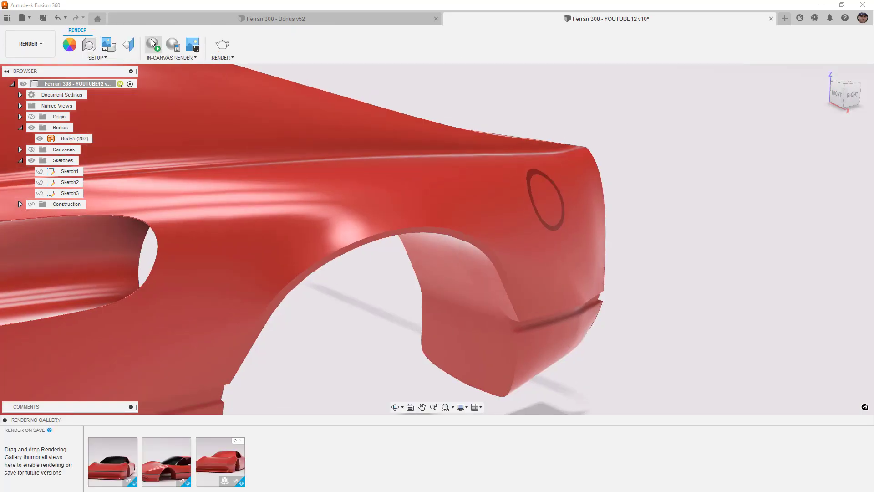
pyautogui.click(152, 44)
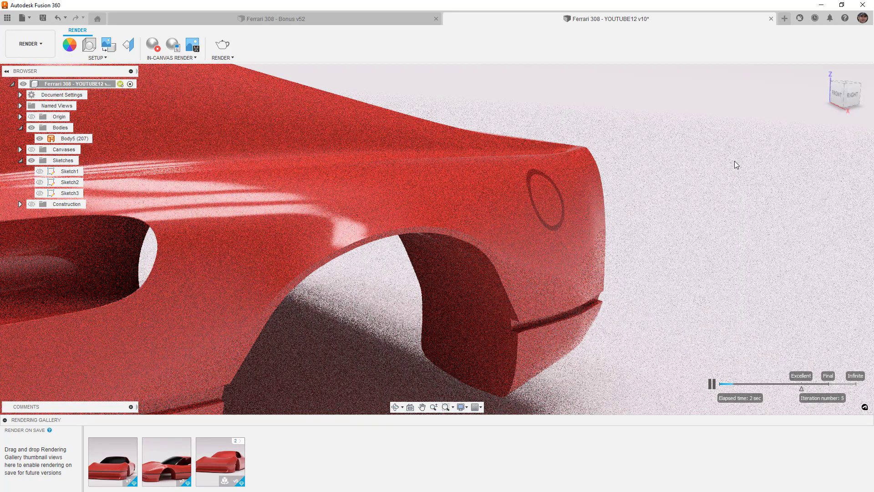
pyautogui.click(153, 49)
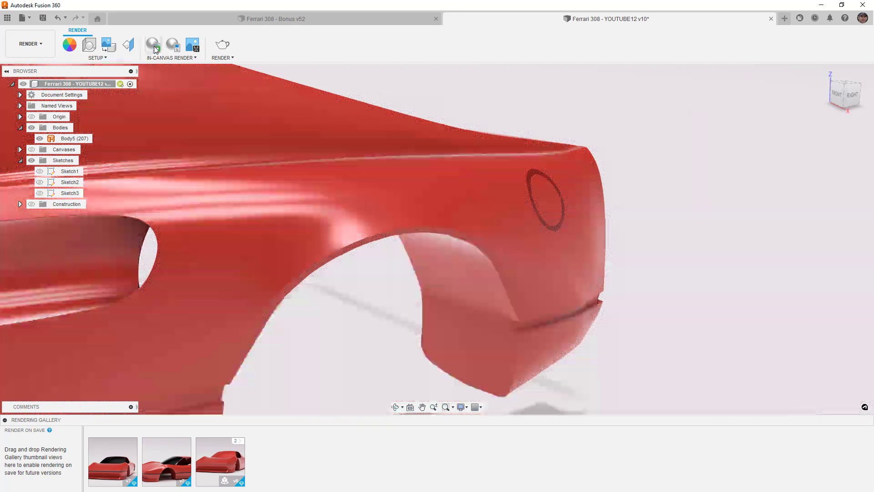
pyautogui.click(28, 46)
# Back in Design, offset both ring faces at 0.00 mm into the new surface body Body6.
pyautogui.click(25, 72)
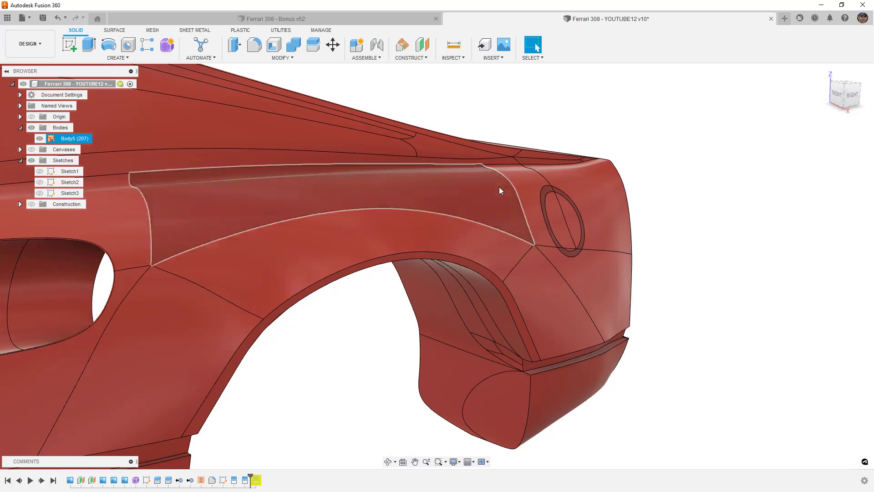
pyautogui.scroll(3, 557, 198)
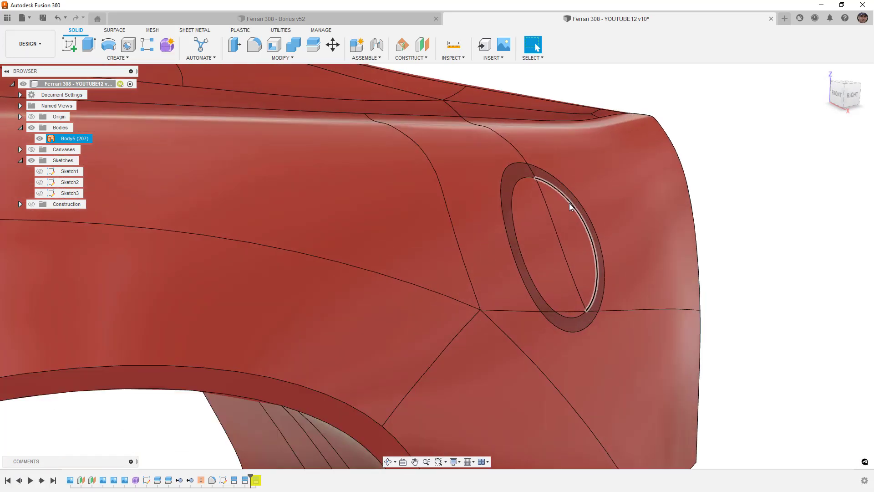
pyautogui.click(109, 31)
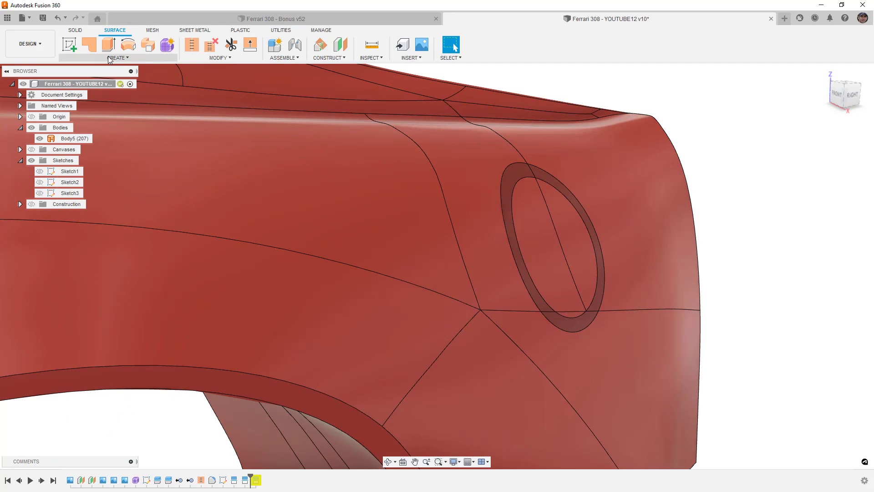
pyautogui.click(109, 58)
pyautogui.moveTo(91, 179)
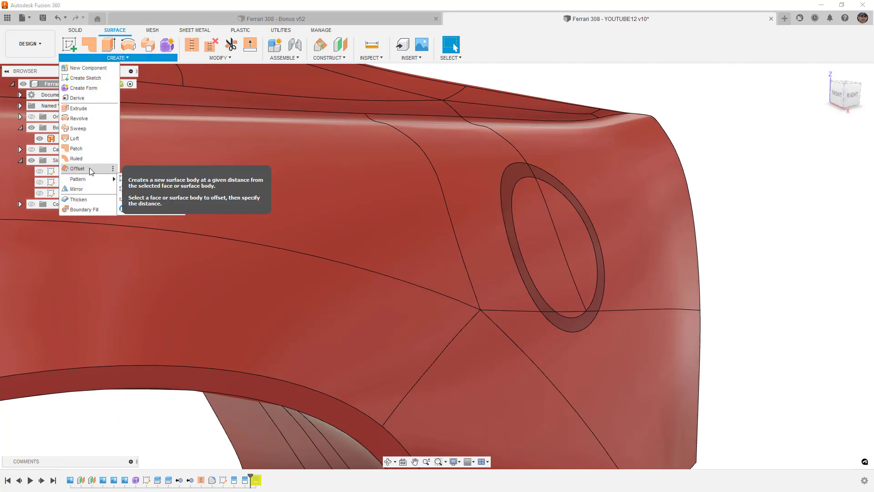
pyautogui.click(77, 168)
pyautogui.scroll(1, 533, 170)
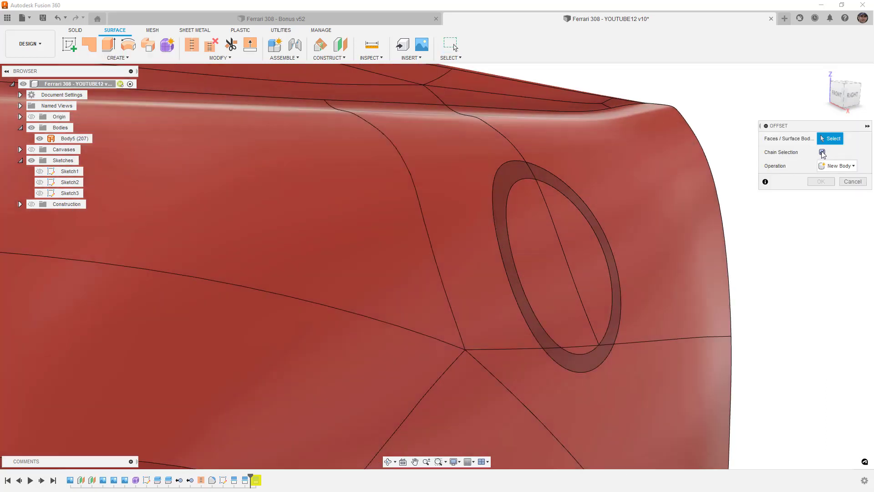
pyautogui.click(513, 173)
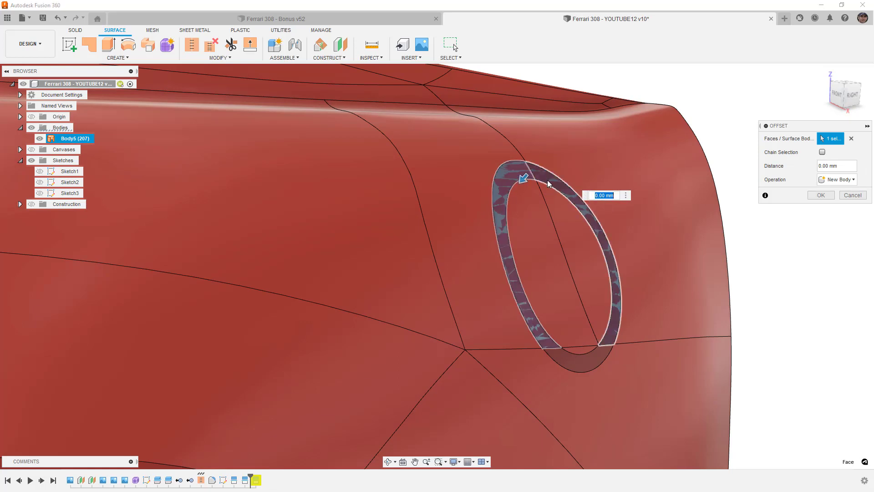
pyautogui.click(590, 367)
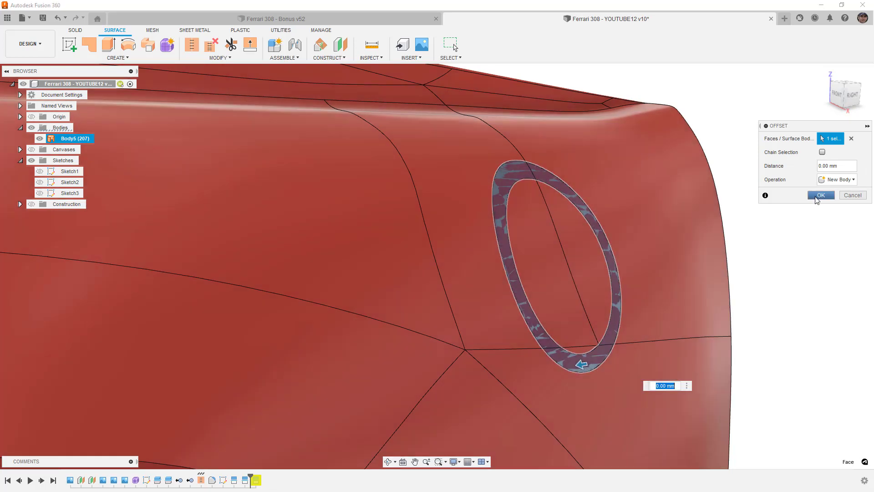
pyautogui.click(820, 196)
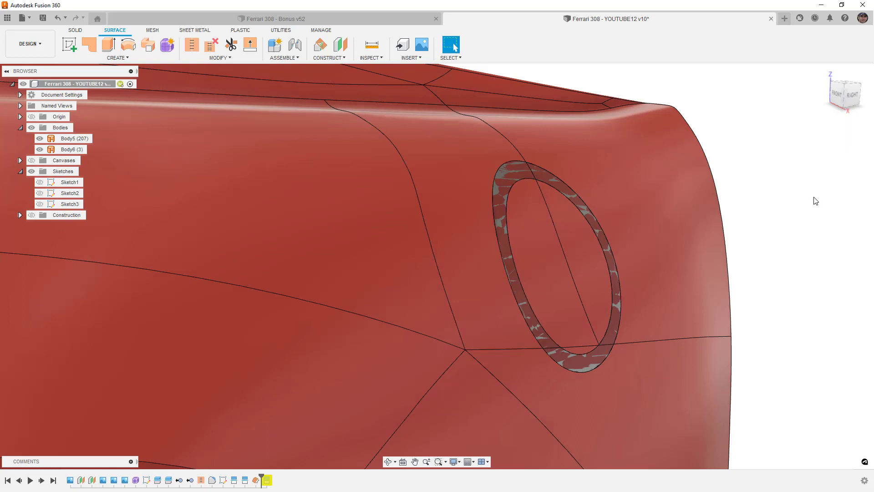
# Move Body6 by -1 mm along the X direction.
pyautogui.click(76, 149)
pyautogui.keyDown('shift'); pyautogui.moveTo(201, 127); pyautogui.dragTo(227, 58, button='middle'); pyautogui.keyUp('shift')
pyautogui.click(227, 58)
pyautogui.click(205, 189)
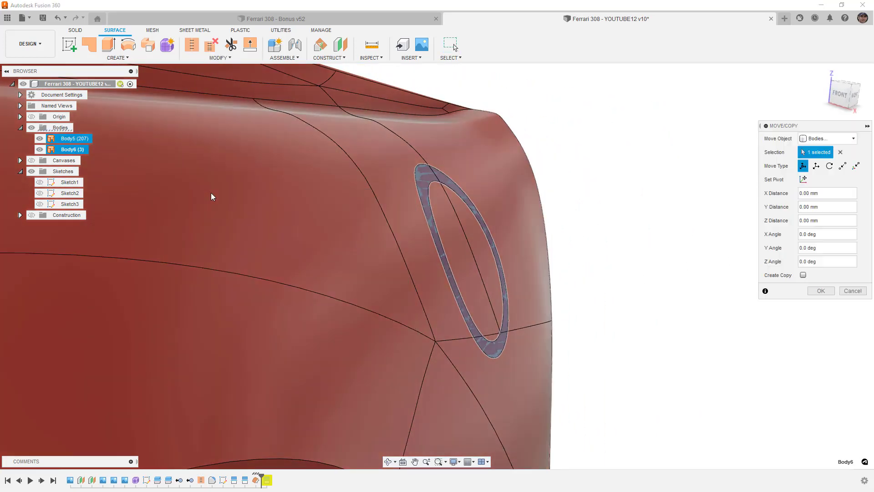
pyautogui.scroll(-5, 480, 280)
pyautogui.keyDown('shift'); pyautogui.moveTo(537, 264); pyautogui.dragTo(499, 331, button='middle'); pyautogui.keyUp('shift')
pyautogui.click(472, 346)
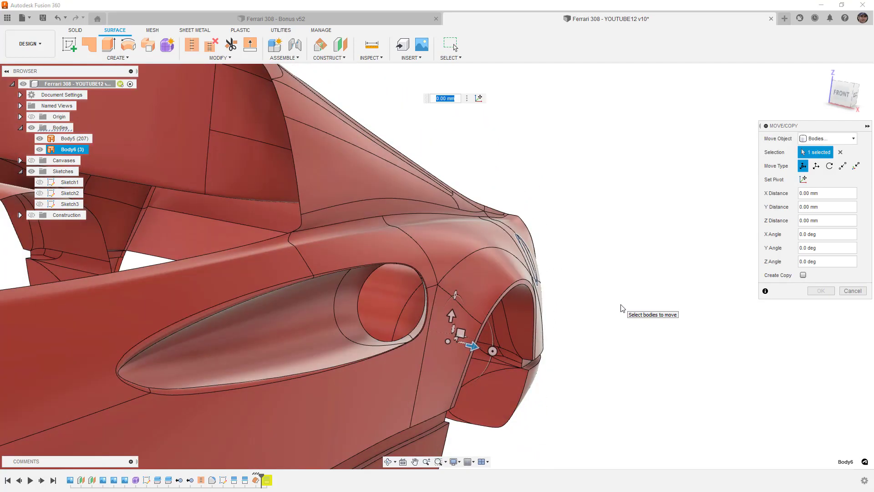
pyautogui.write('-1')
pyautogui.press('Return')
pyautogui.press('Return')
# Delete the two original ring faces from the car body and inspect the gap.
pyautogui.scroll(8, 585, 264)
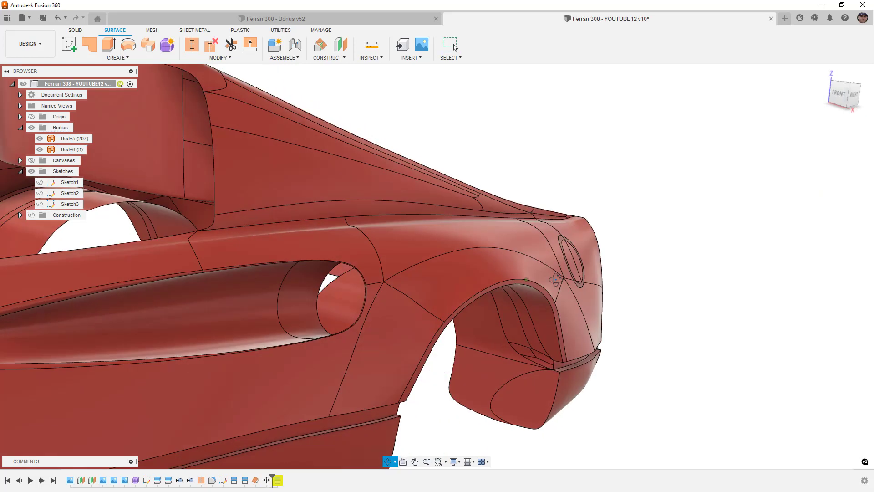
pyautogui.keyDown('shift'); pyautogui.moveTo(570, 245); pyautogui.dragTo(520, 206, button='middle'); pyautogui.keyUp('shift')
pyautogui.scroll(-3, 520, 205)
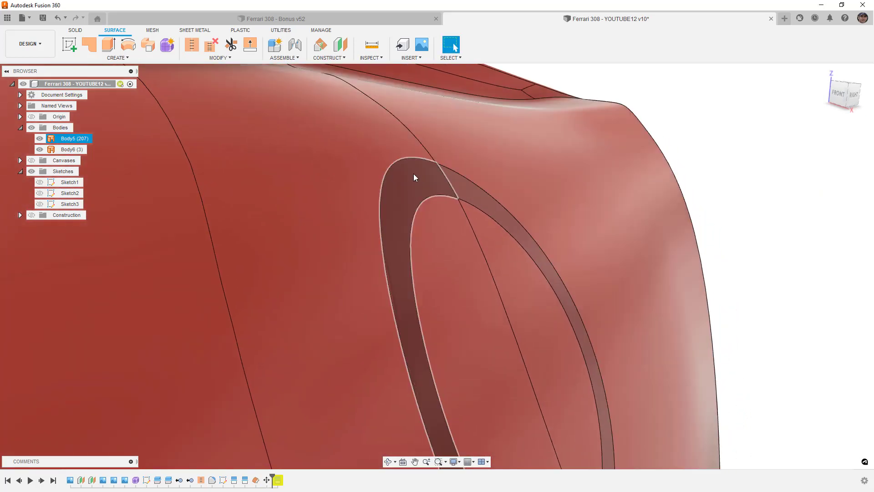
pyautogui.click(457, 189)
pyautogui.click(466, 222)
pyautogui.scroll(-2, 479, 280)
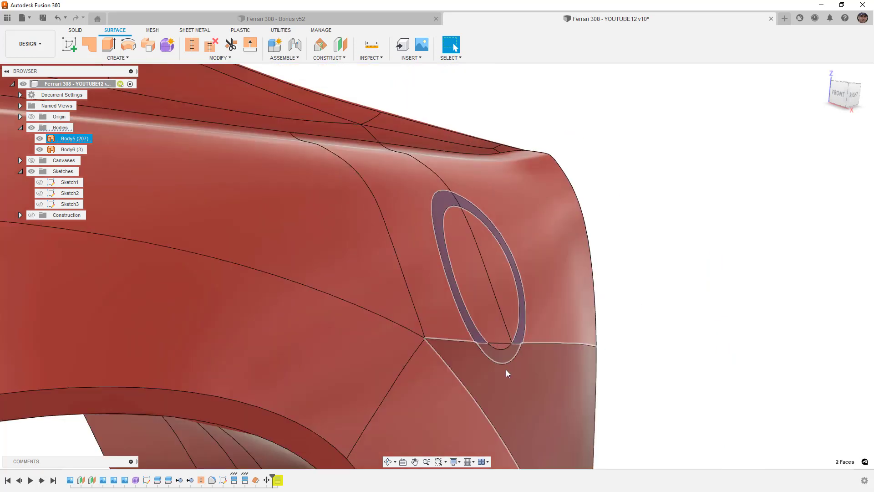
pyautogui.press('Delete')
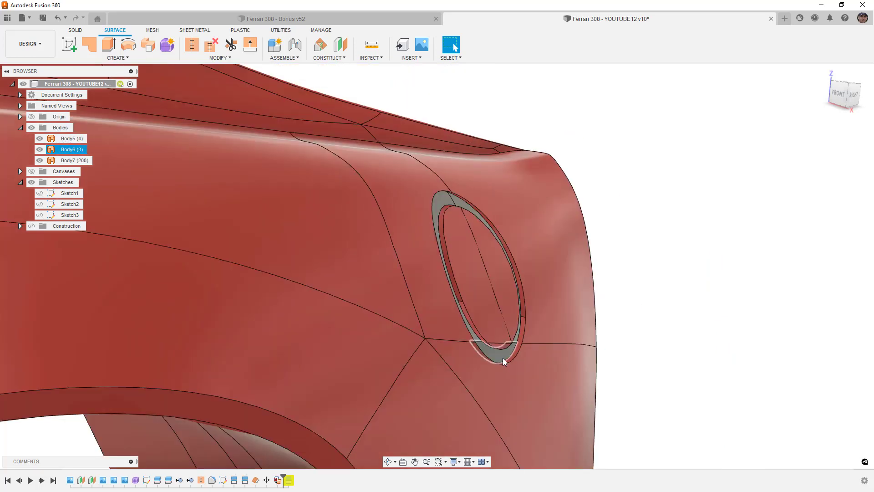
pyautogui.click(239, 58)
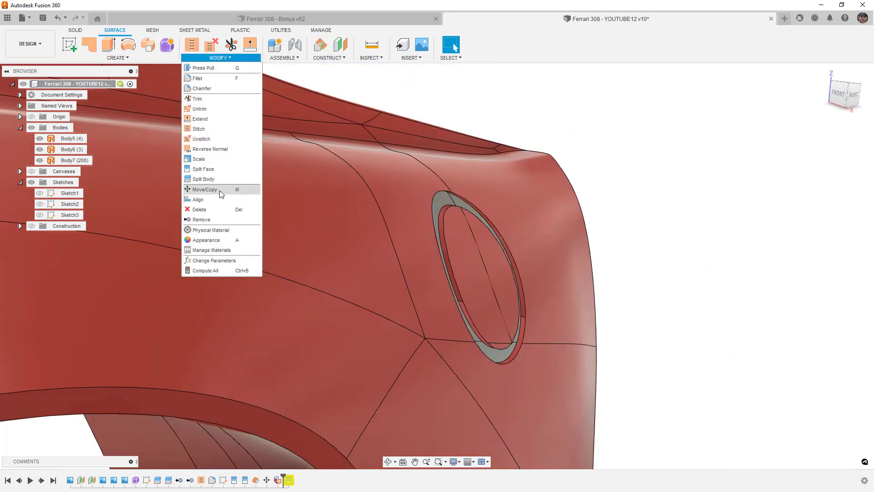
pyautogui.moveTo(668, 180)
pyautogui.keyDown('shift'); pyautogui.mouseDown(button='middle')
pyautogui.moveTo(686, 195)
pyautogui.moveTo(634, 187)
pyautogui.moveTo(656, 151)
pyautogui.moveTo(674, 177)
pyautogui.mouseUp(button='middle'); pyautogui.keyUp('shift')
pyautogui.press('Escape')
pyautogui.scroll(3, 415, 245)
pyautogui.scroll(1, 398, 234)
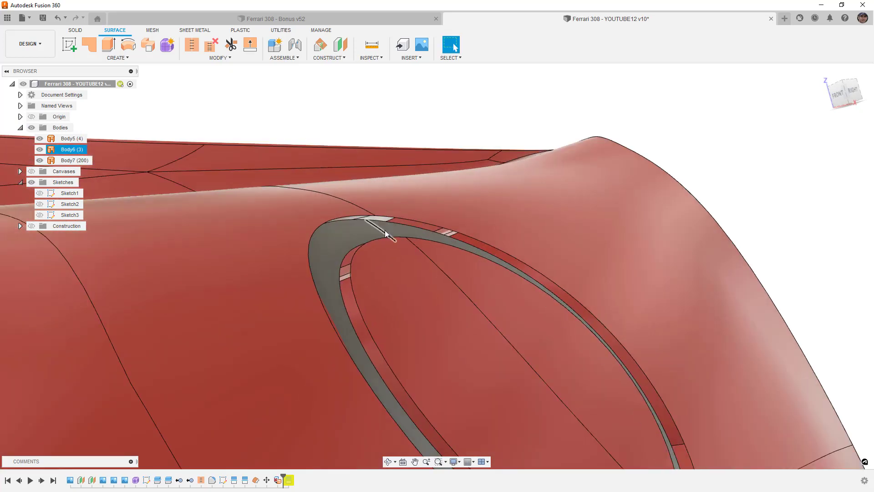
pyautogui.scroll(-1, 386, 230)
# Loft between the ring's outer and inner edge loops to create Body8.
pyautogui.click(167, 58)
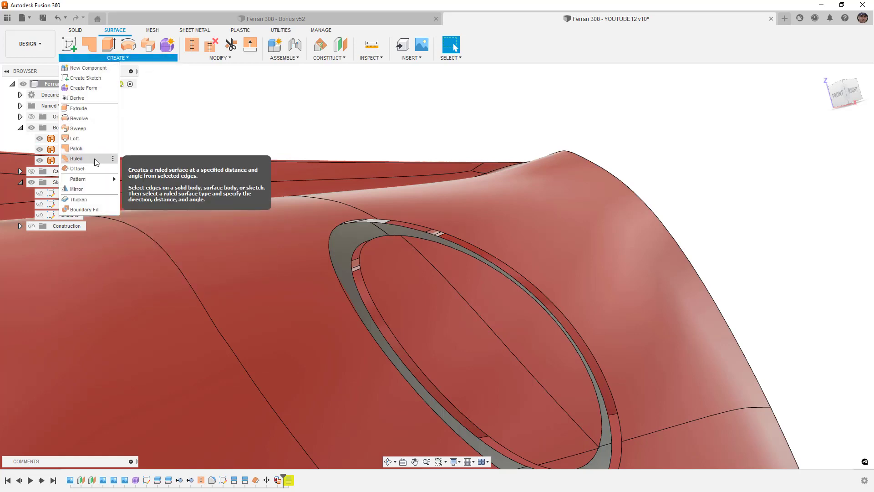
pyautogui.click(89, 138)
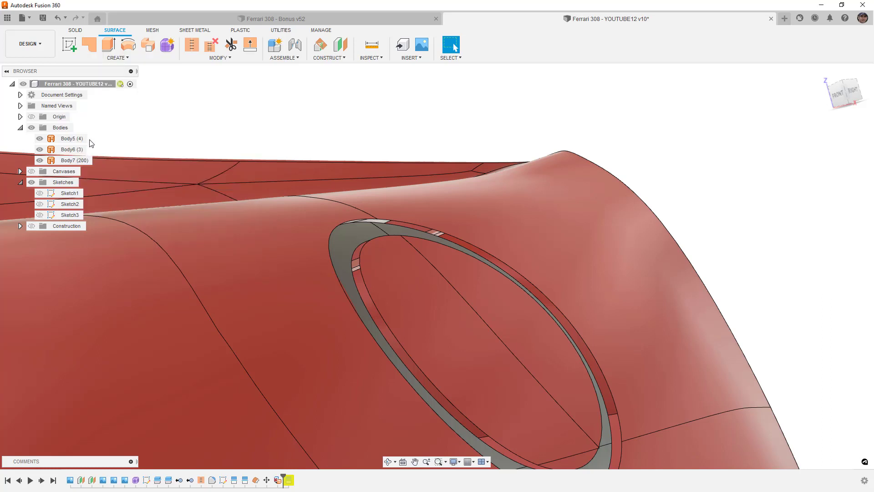
pyautogui.click(405, 223)
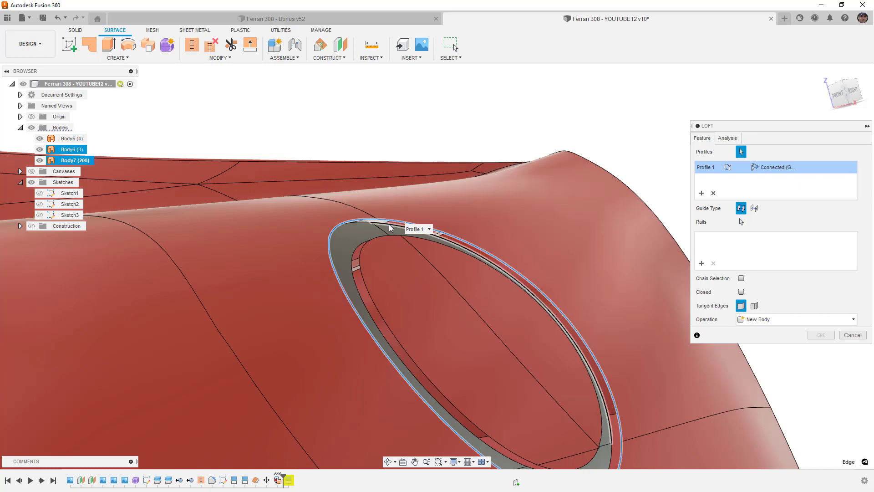
pyautogui.click(390, 226)
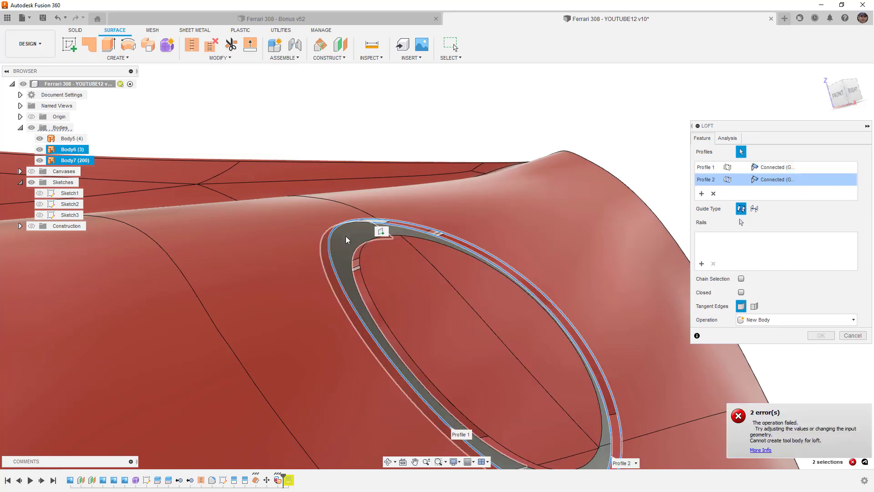
pyautogui.scroll(-4, 359, 224)
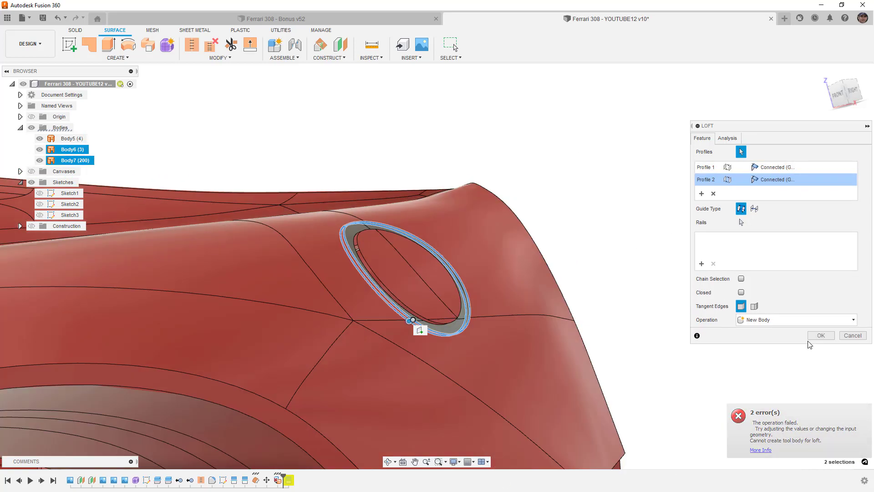
pyautogui.click(821, 336)
# Repeat the loft with the ring's inner edges as profiles, then cancel it.
pyautogui.keyDown('shift'); pyautogui.moveTo(414, 238); pyautogui.dragTo(626, 211, button='middle'); pyautogui.keyUp('shift')
pyautogui.rightClick(658, 200)
pyautogui.click(658, 174)
pyautogui.scroll(2, 352, 240)
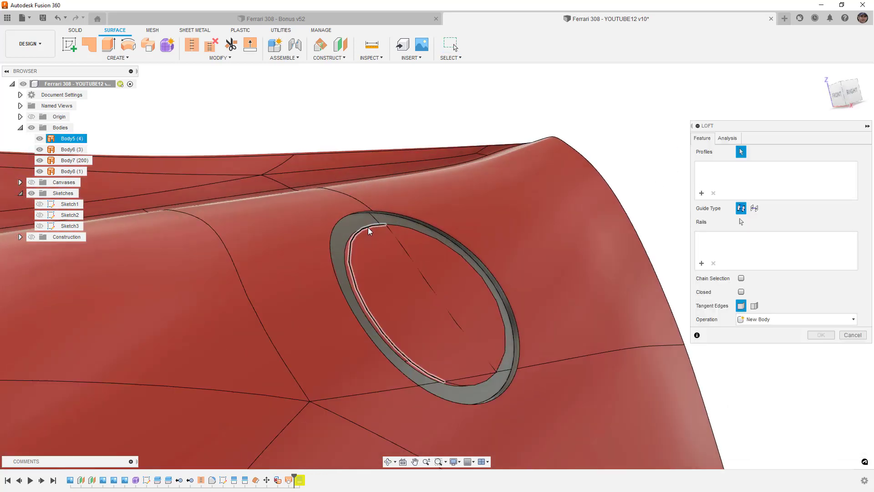
pyautogui.click(399, 230)
pyautogui.click(478, 383)
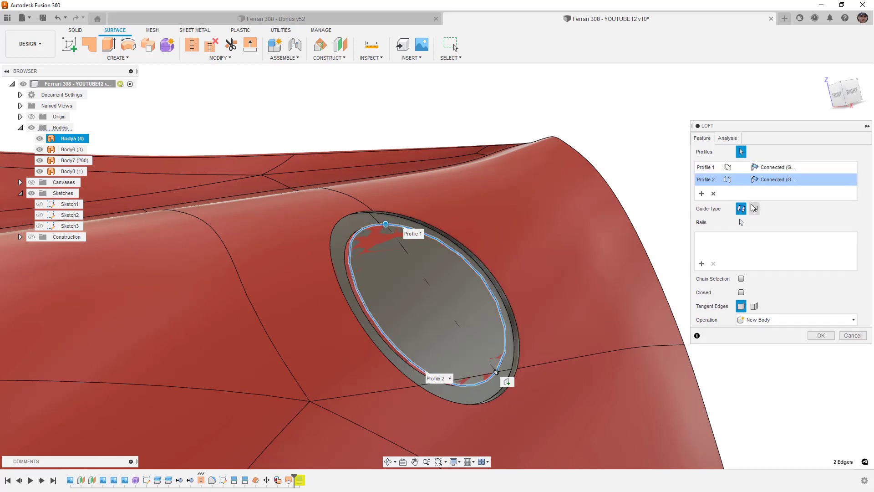
pyautogui.click(713, 194)
pyautogui.click(713, 193)
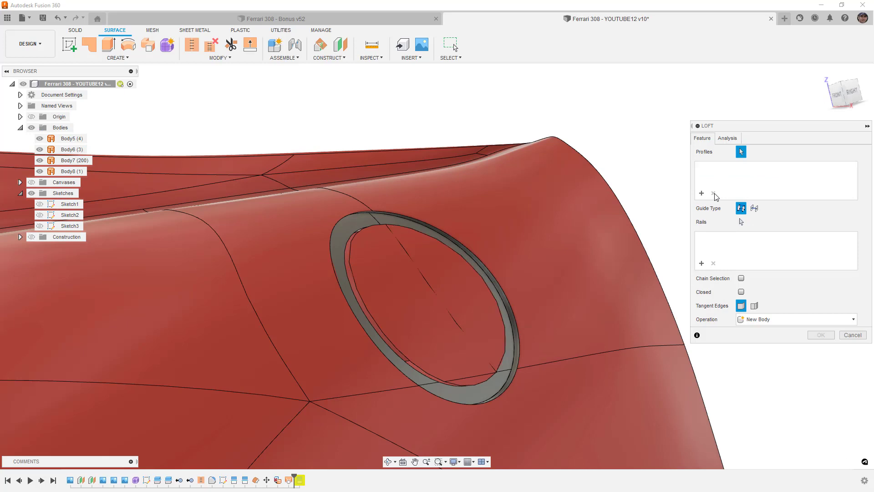
pyautogui.keyDown('shift'); pyautogui.moveTo(412, 234); pyautogui.dragTo(391, 238, button='middle'); pyautogui.keyUp('shift')
pyautogui.click(394, 230)
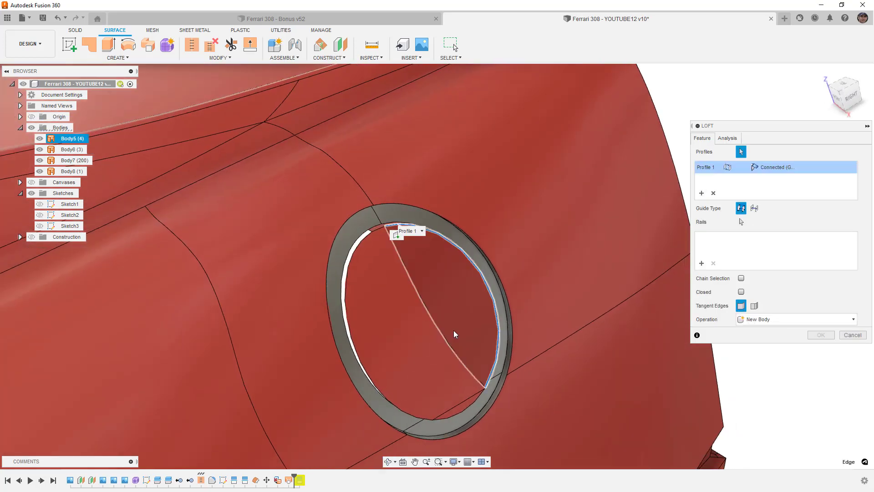
pyautogui.click(477, 402)
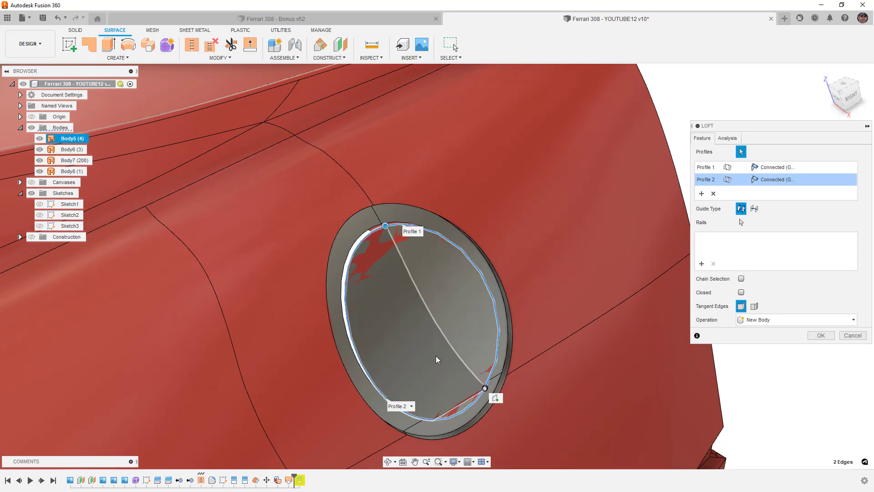
pyautogui.keyDown('shift'); pyautogui.moveTo(440, 356); pyautogui.dragTo(444, 352, button='middle'); pyautogui.keyUp('shift')
pyautogui.click(853, 336)
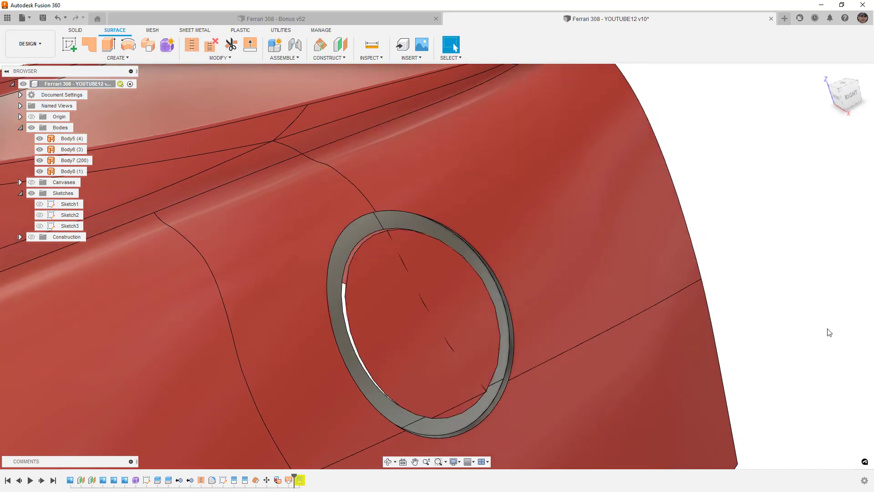
# Select and deselect Body7, then orbit to the car's rear quarter.
pyautogui.moveTo(441, 281)
pyautogui.keyDown('shift'); pyautogui.mouseDown(button='middle')
pyautogui.moveTo(427, 274)
pyautogui.moveTo(444, 274)
pyautogui.mouseUp(button='middle'); pyautogui.keyUp('shift')
pyautogui.click(603, 145)
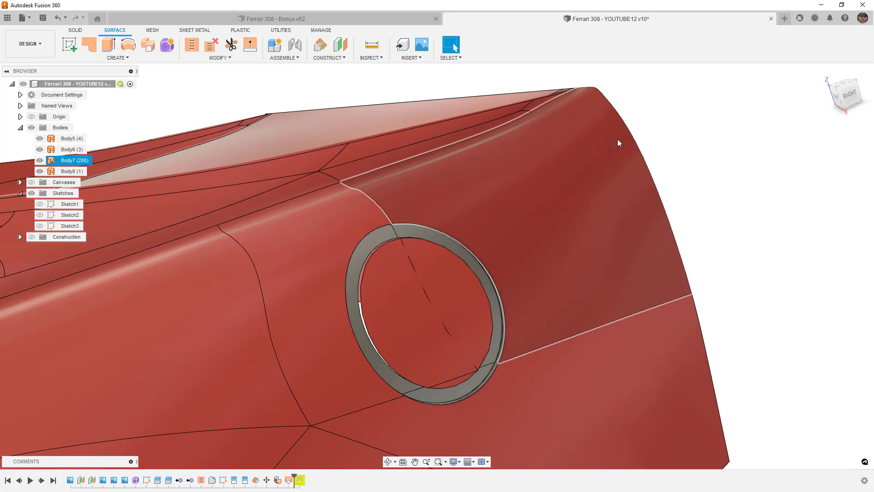
pyautogui.click(697, 151)
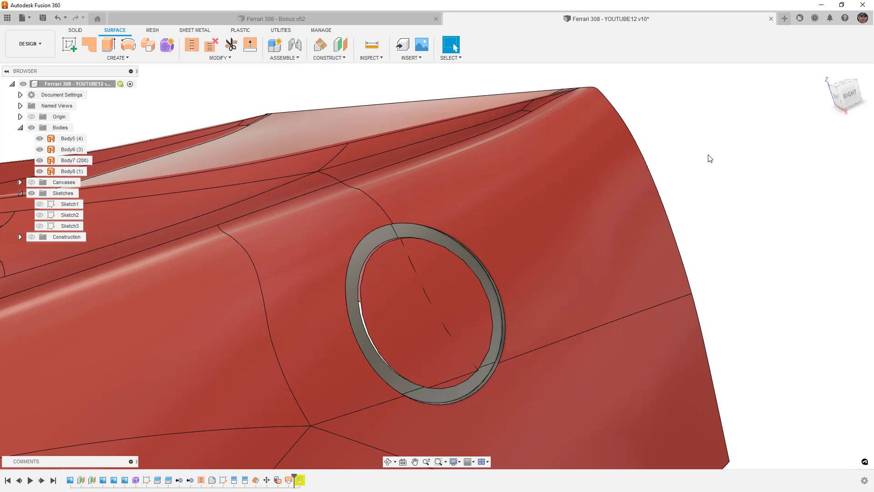
pyautogui.scroll(-10, 706, 160)
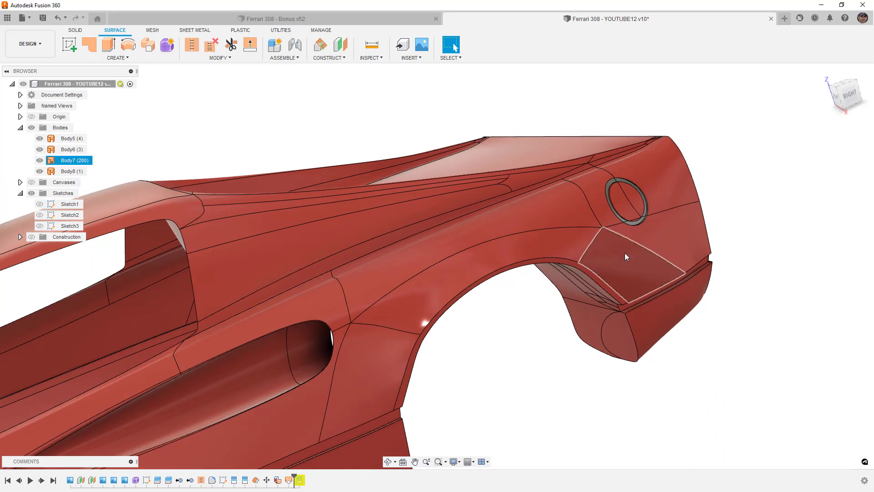
pyautogui.keyDown('shift'); pyautogui.moveTo(624, 252); pyautogui.dragTo(635, 229, button='middle'); pyautogui.keyUp('shift')
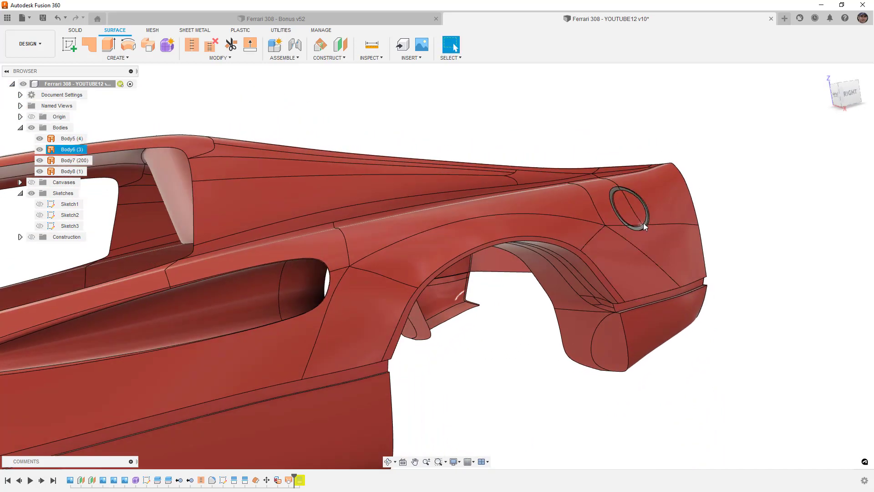
# Switch to the Ferrari 308 - Bonus v52 document and orbit to a side-on view.
pyautogui.click(367, 18)
pyautogui.scroll(-2, 367, 225)
pyautogui.scroll(-3, 367, 226)
pyautogui.keyDown('shift'); pyautogui.moveTo(370, 224); pyautogui.dragTo(498, 274, button='middle'); pyautogui.keyUp('shift')
pyautogui.scroll(3, 492, 236)
pyautogui.scroll(2, 495, 278)
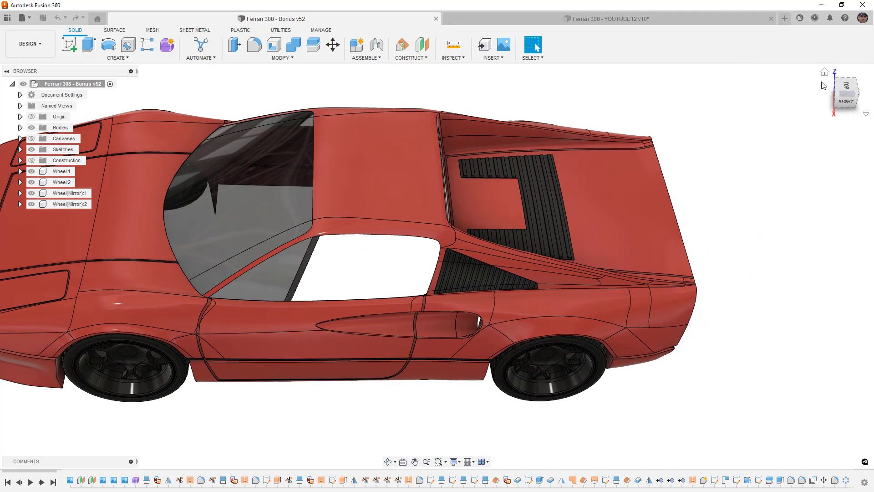
pyautogui.click(846, 86)
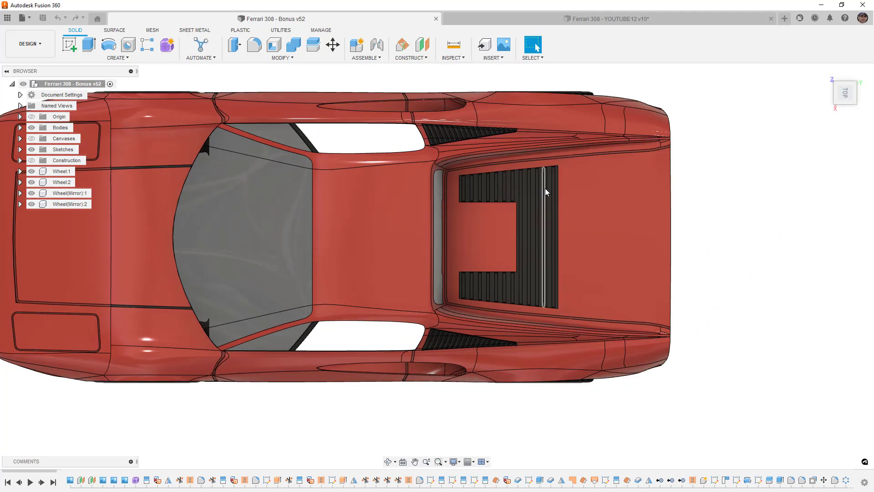
pyautogui.keyDown('shift'); pyautogui.moveTo(523, 309); pyautogui.dragTo(526, 251, button='middle'); pyautogui.keyUp('shift')
pyautogui.scroll(4, 528, 232)
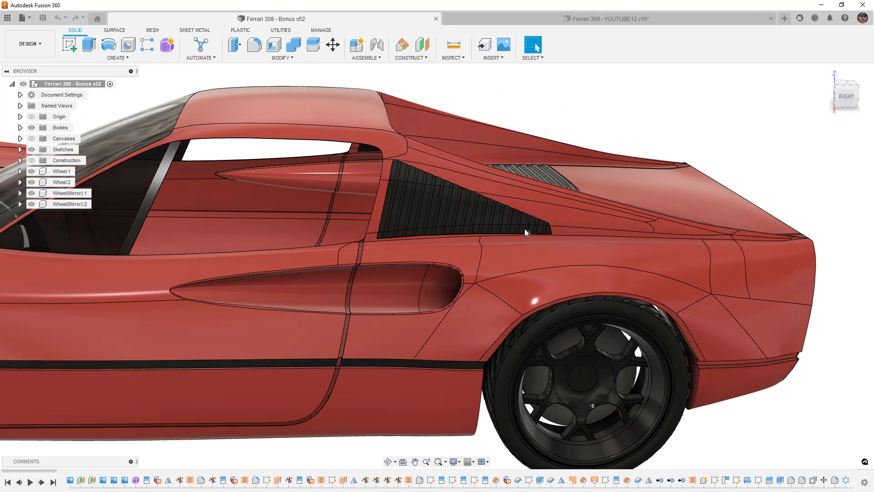
pyautogui.scroll(1, 510, 225)
pyautogui.keyDown('shift'); pyautogui.moveTo(501, 222); pyautogui.dragTo(580, 213, button='middle'); pyautogui.keyUp('shift')
pyautogui.scroll(6, 660, 205)
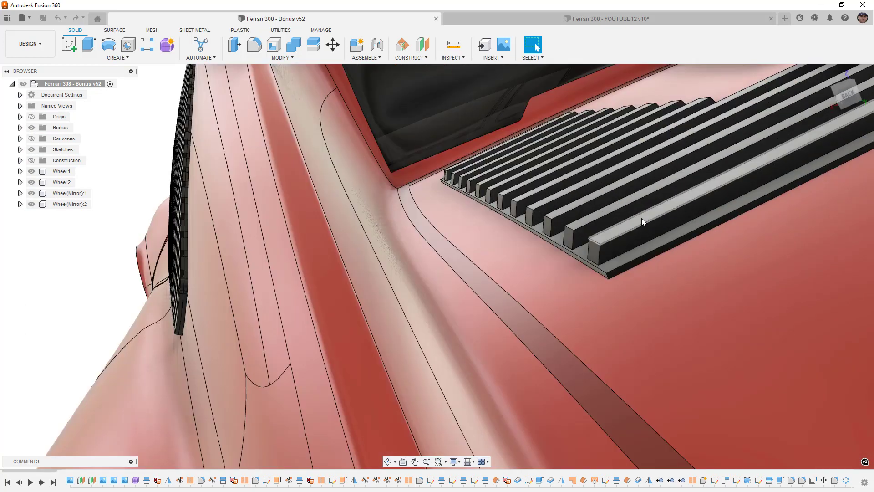
pyautogui.scroll(-3, 635, 215)
pyautogui.scroll(1, 621, 262)
pyautogui.keyDown('shift'); pyautogui.moveTo(621, 262); pyautogui.dragTo(628, 337, button='middle'); pyautogui.keyUp('shift')
pyautogui.click(601, 292)
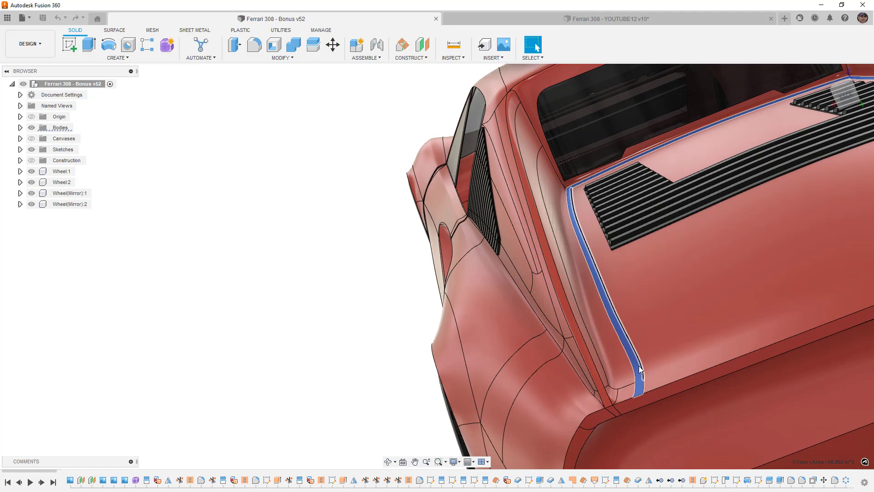
pyautogui.keyDown('shift'); pyautogui.moveTo(640, 368); pyautogui.dragTo(559, 274, button='middle'); pyautogui.keyUp('shift')
pyautogui.click(355, 338)
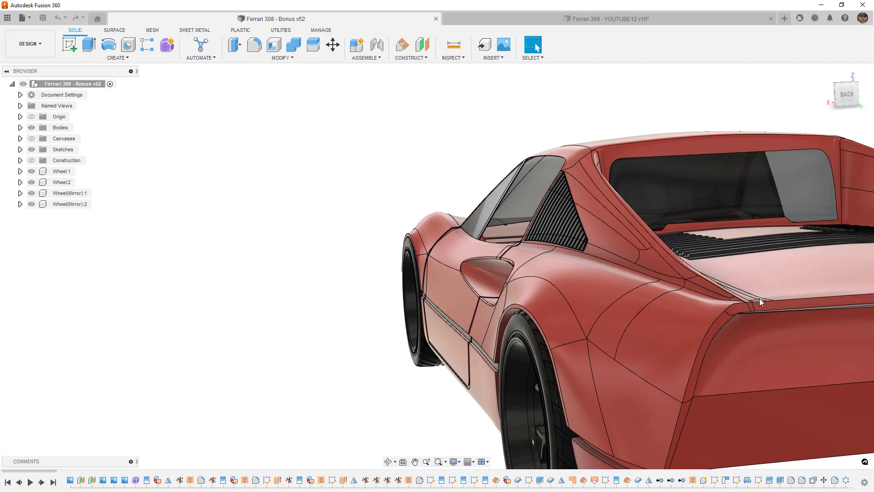
pyautogui.keyDown('shift'); pyautogui.moveTo(760, 298); pyautogui.dragTo(451, 462, button='middle'); pyautogui.keyUp('shift')
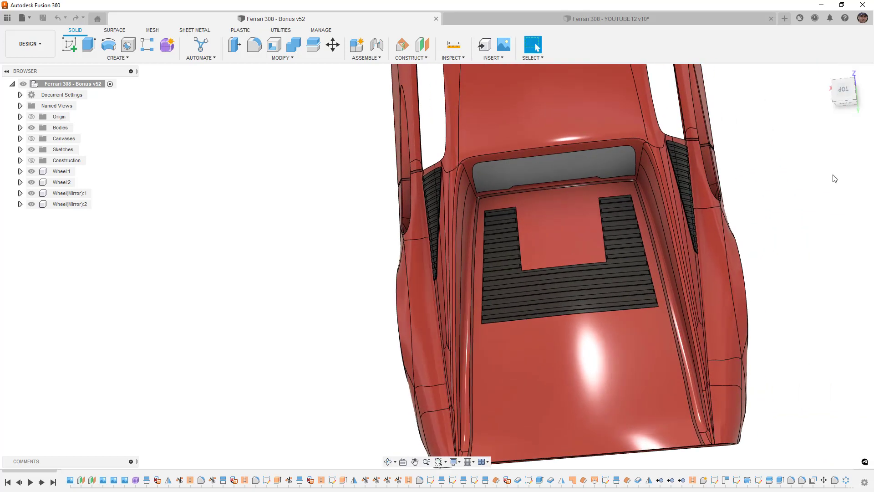
pyautogui.click(846, 88)
pyautogui.click(857, 73)
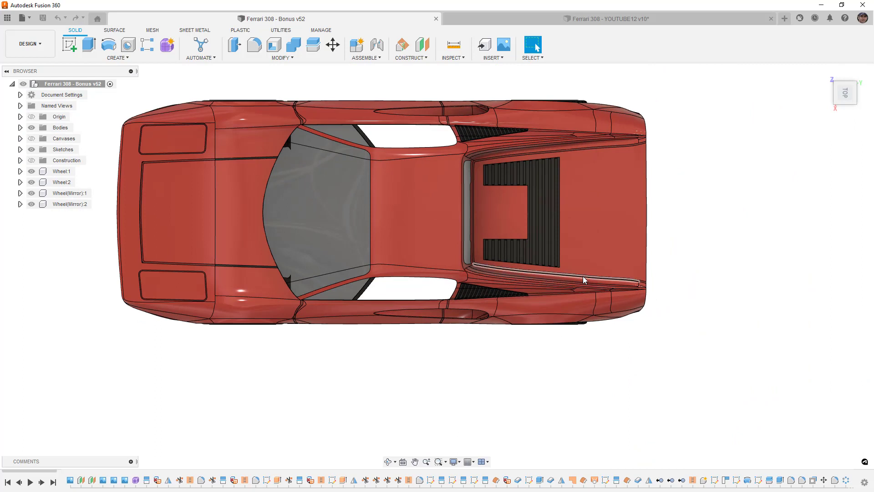
pyautogui.keyDown('shift'); pyautogui.moveTo(554, 328); pyautogui.dragTo(613, 279, button='middle'); pyautogui.keyUp('shift')
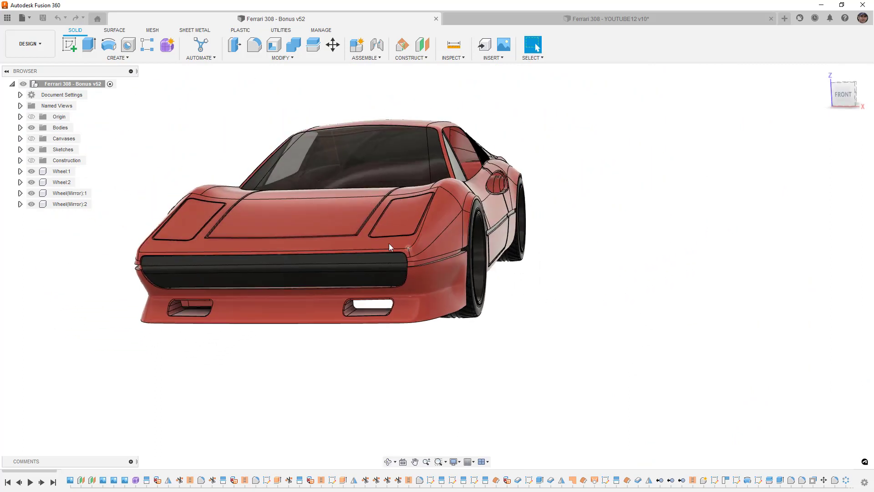
pyautogui.scroll(5, 371, 237)
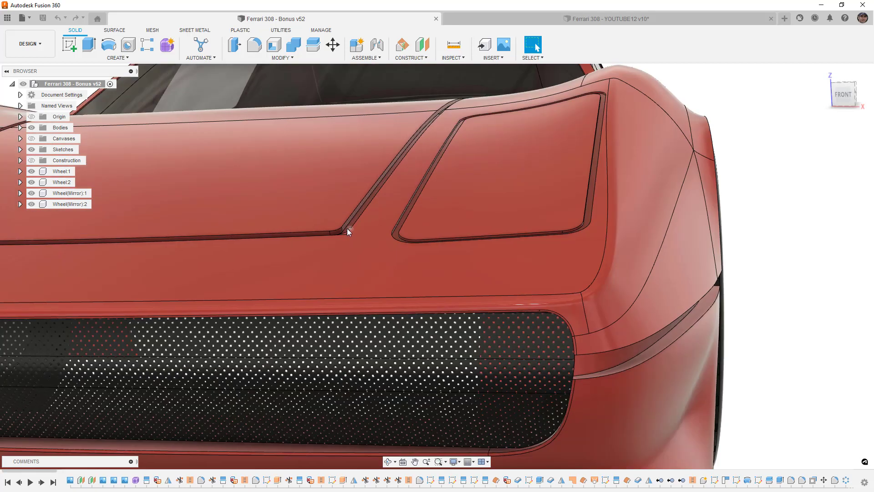
pyautogui.scroll(-10, 347, 227)
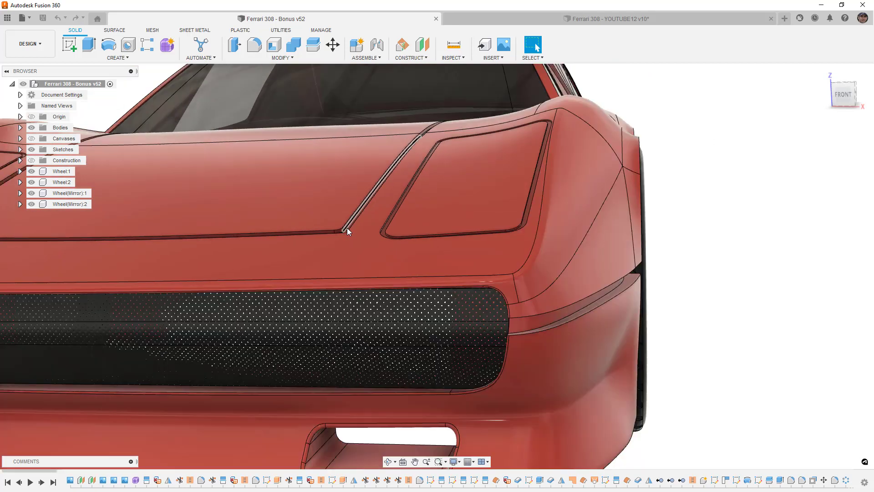
pyautogui.keyDown('shift'); pyautogui.moveTo(384, 261); pyautogui.dragTo(383, 276, button='middle'); pyautogui.keyUp('shift')
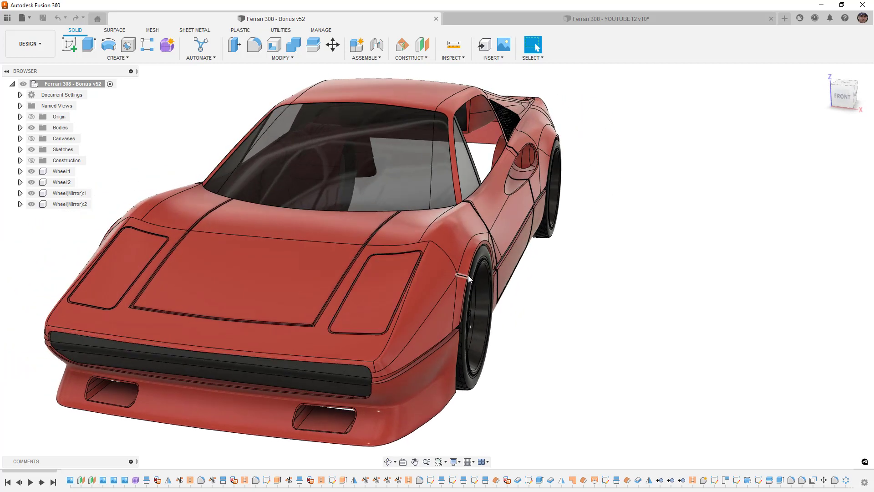
pyautogui.click(856, 97)
pyautogui.keyDown('shift'); pyautogui.moveTo(562, 250); pyautogui.dragTo(529, 280, button='middle'); pyautogui.keyUp('shift')
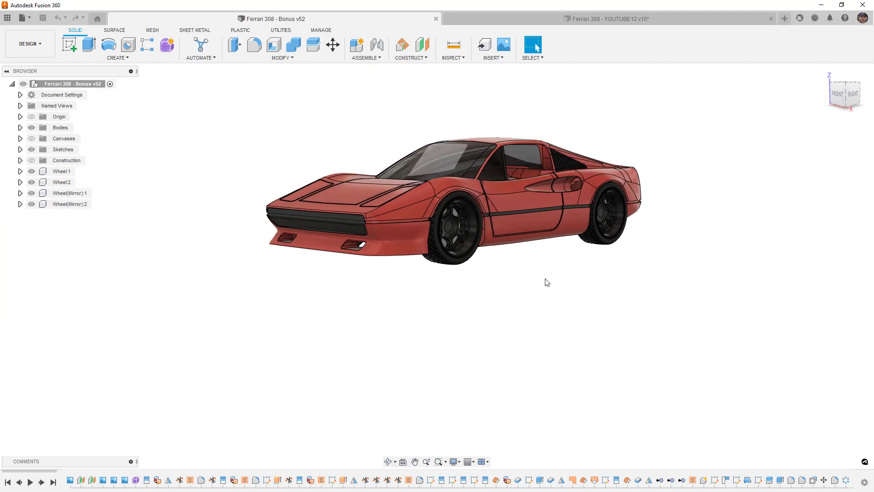